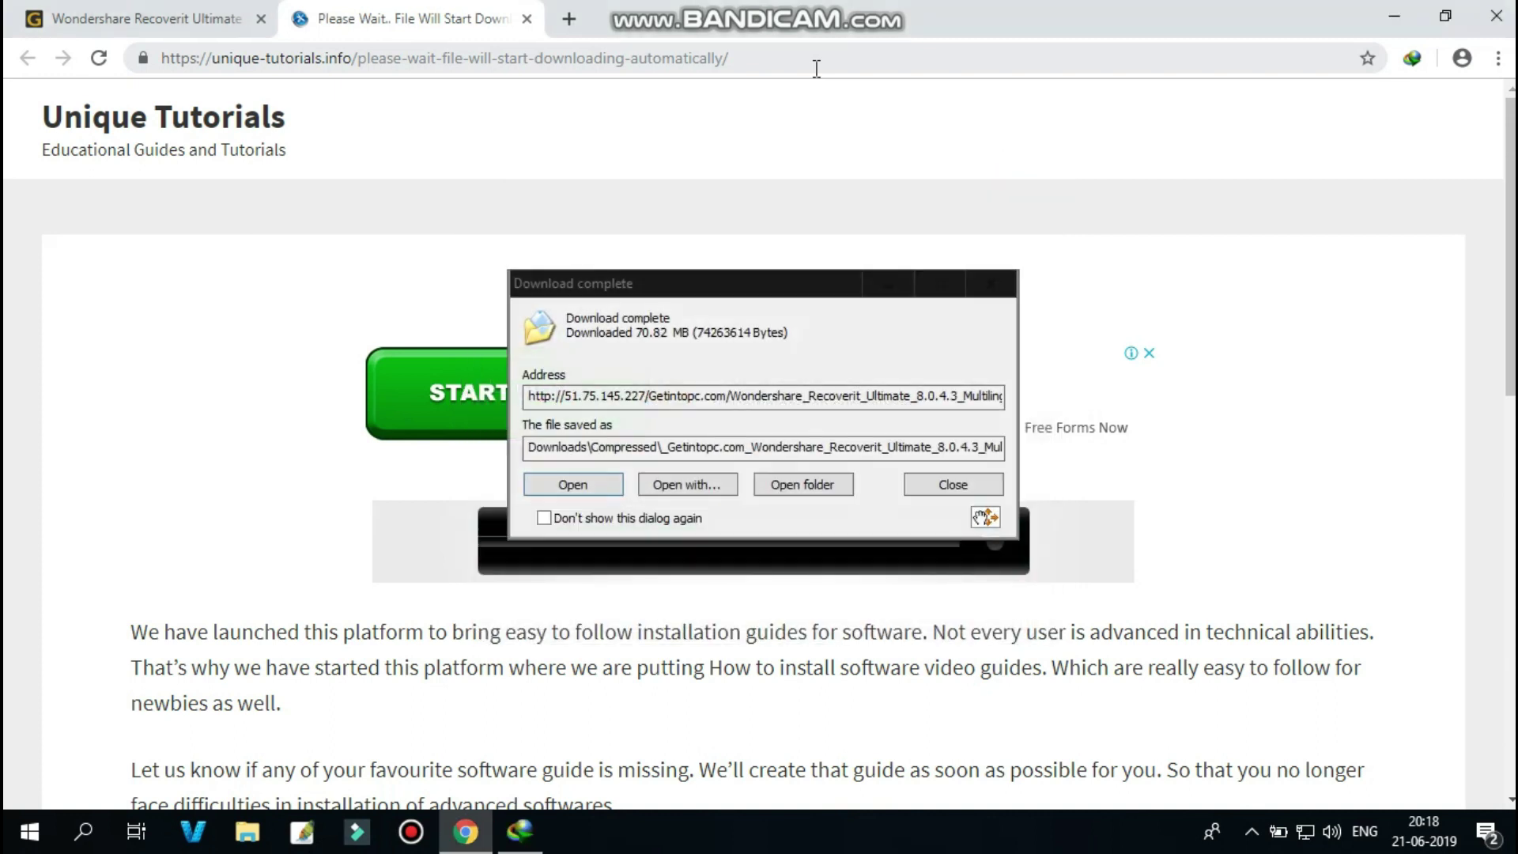
Open the downloaded archive's folder and disable K7UltimateSecurity product protection for 1 hour
{"action": "left_click", "coordinate": [810, 485]}
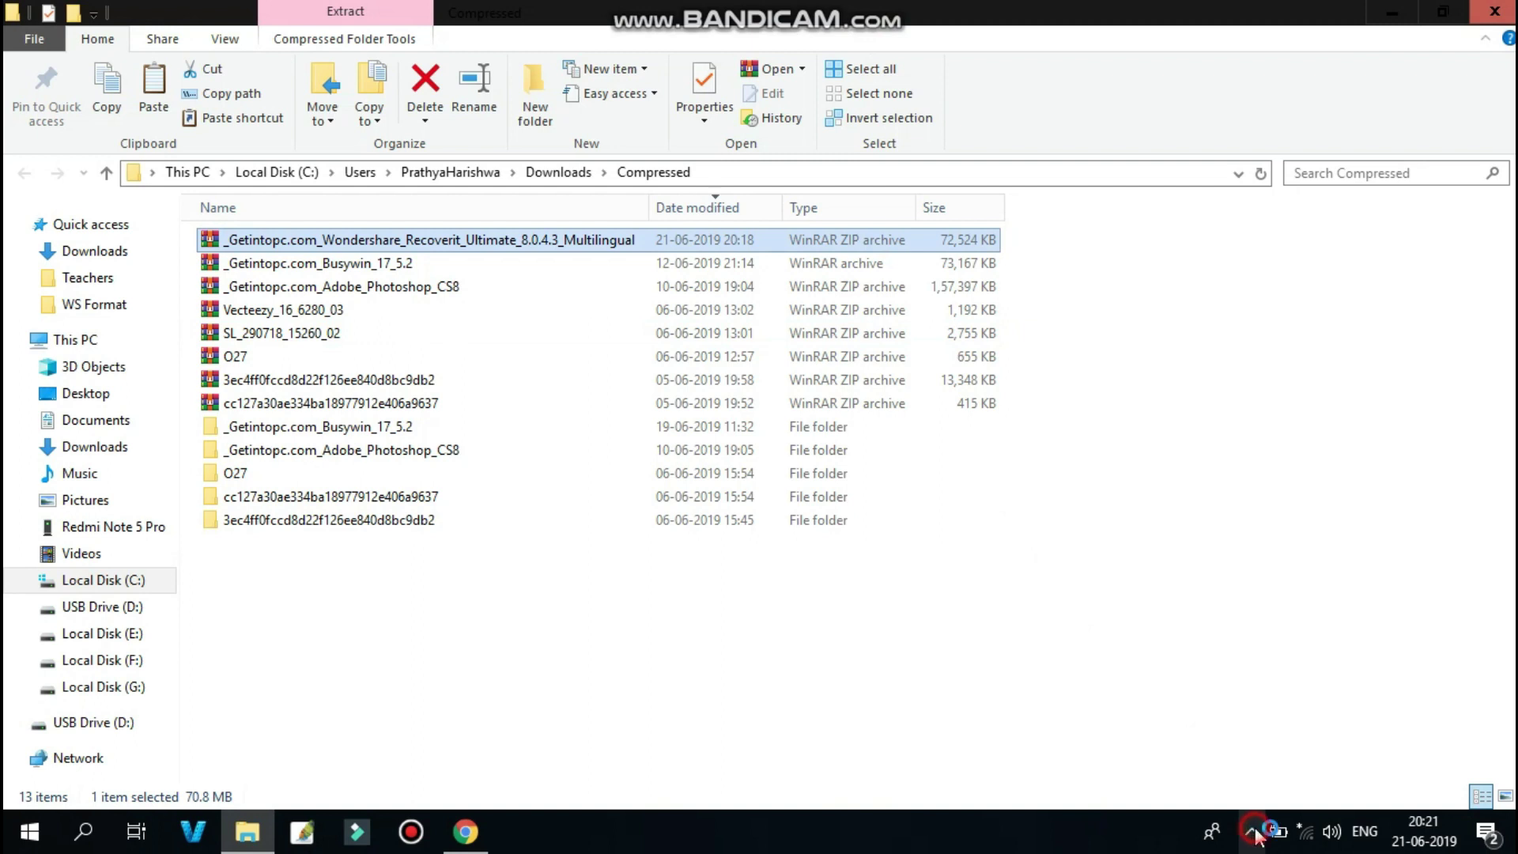
{"action": "left_click", "coordinate": [1253, 831]}
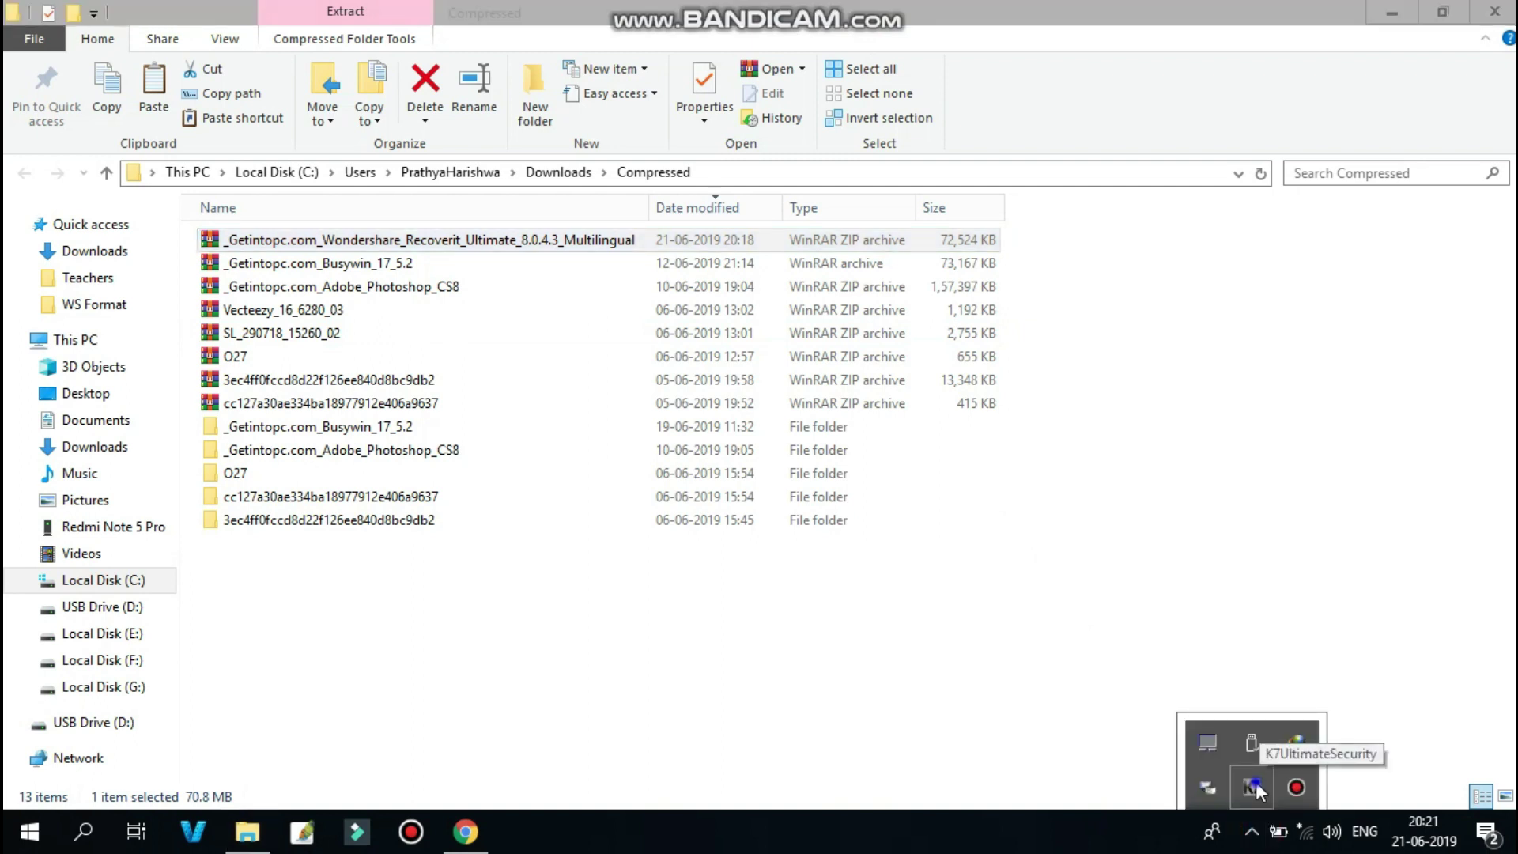
{"action": "right_click", "coordinate": [1257, 781]}
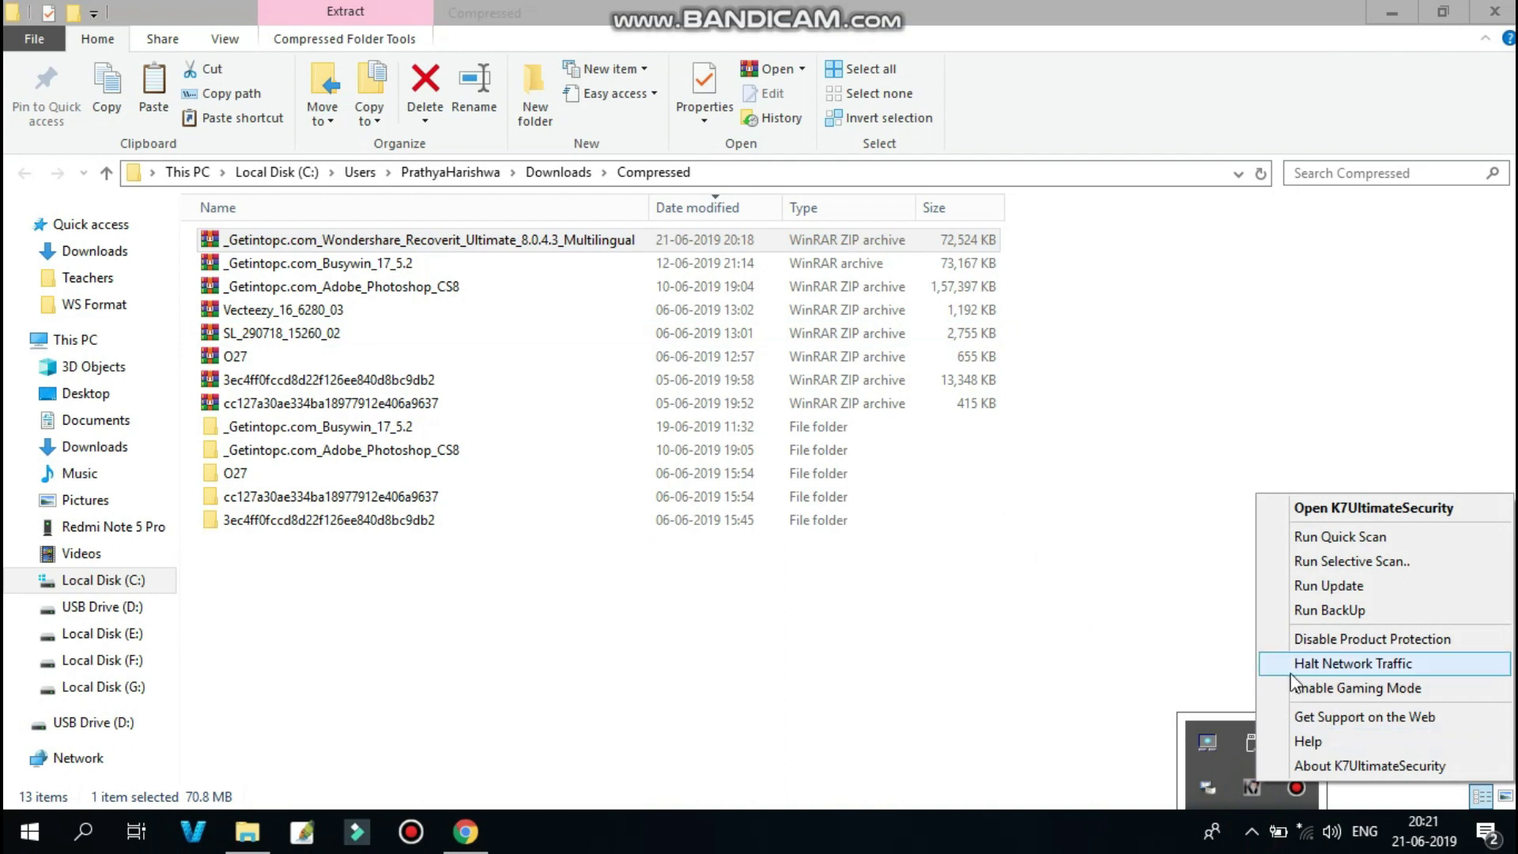
{"action": "left_click", "coordinate": [1316, 639]}
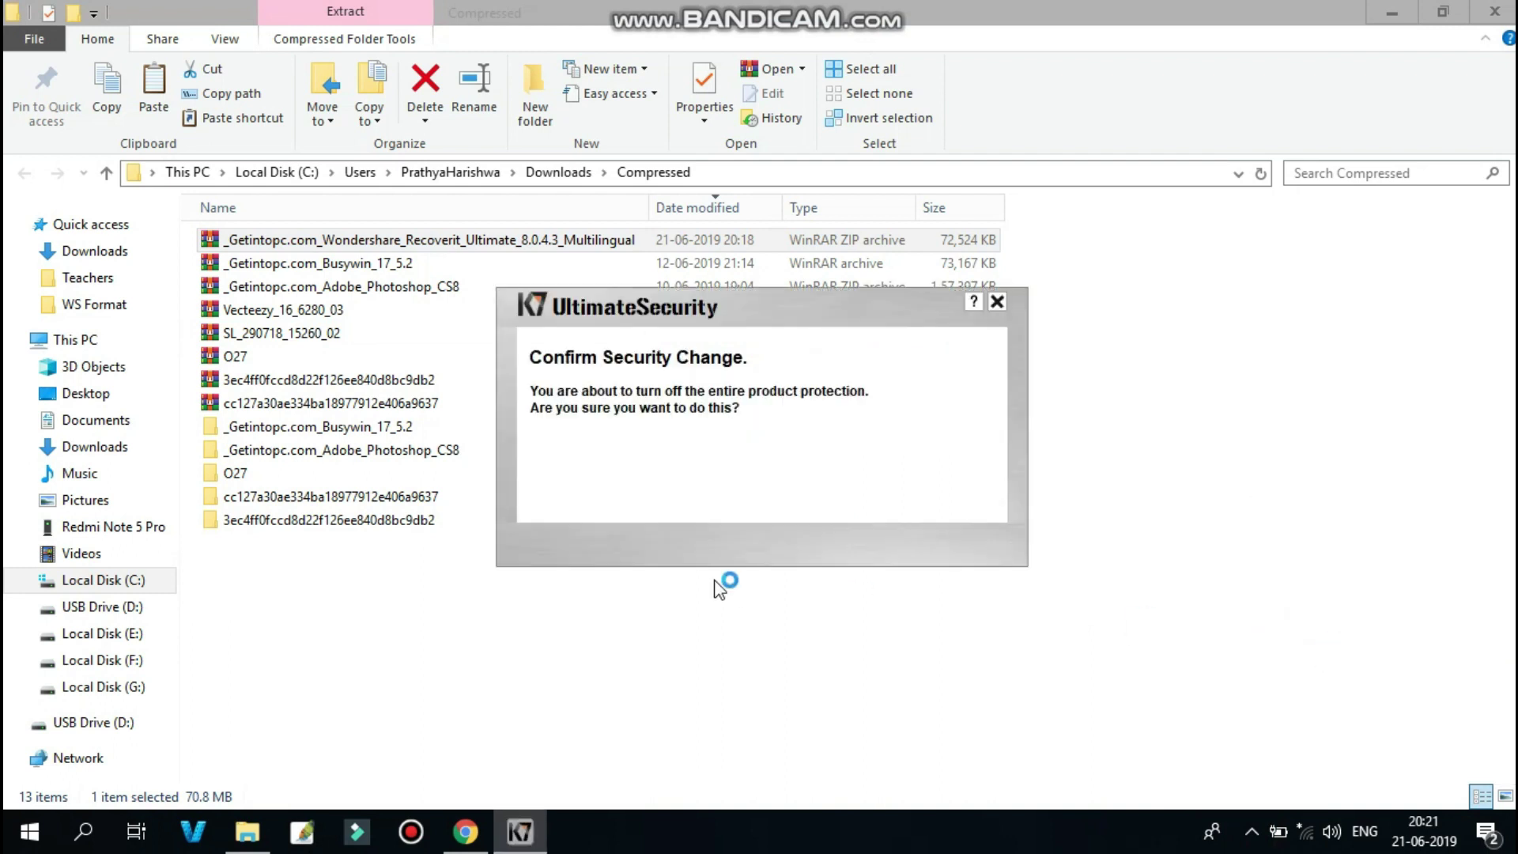
{"action": "left_click", "coordinate": [637, 489]}
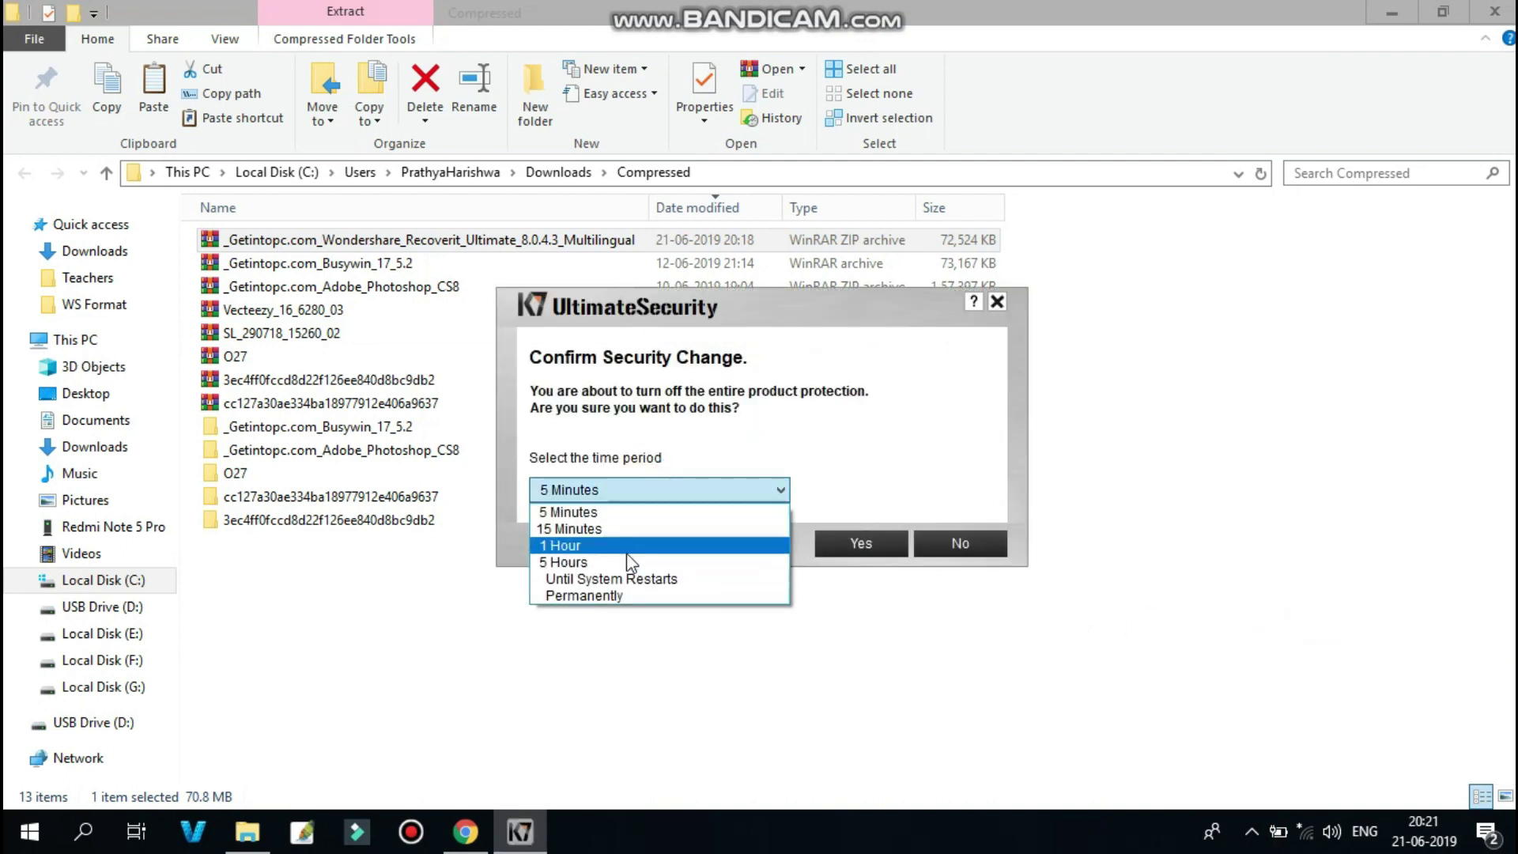
{"action": "left_click", "coordinate": [627, 552]}
{"action": "left_click", "coordinate": [860, 545]}
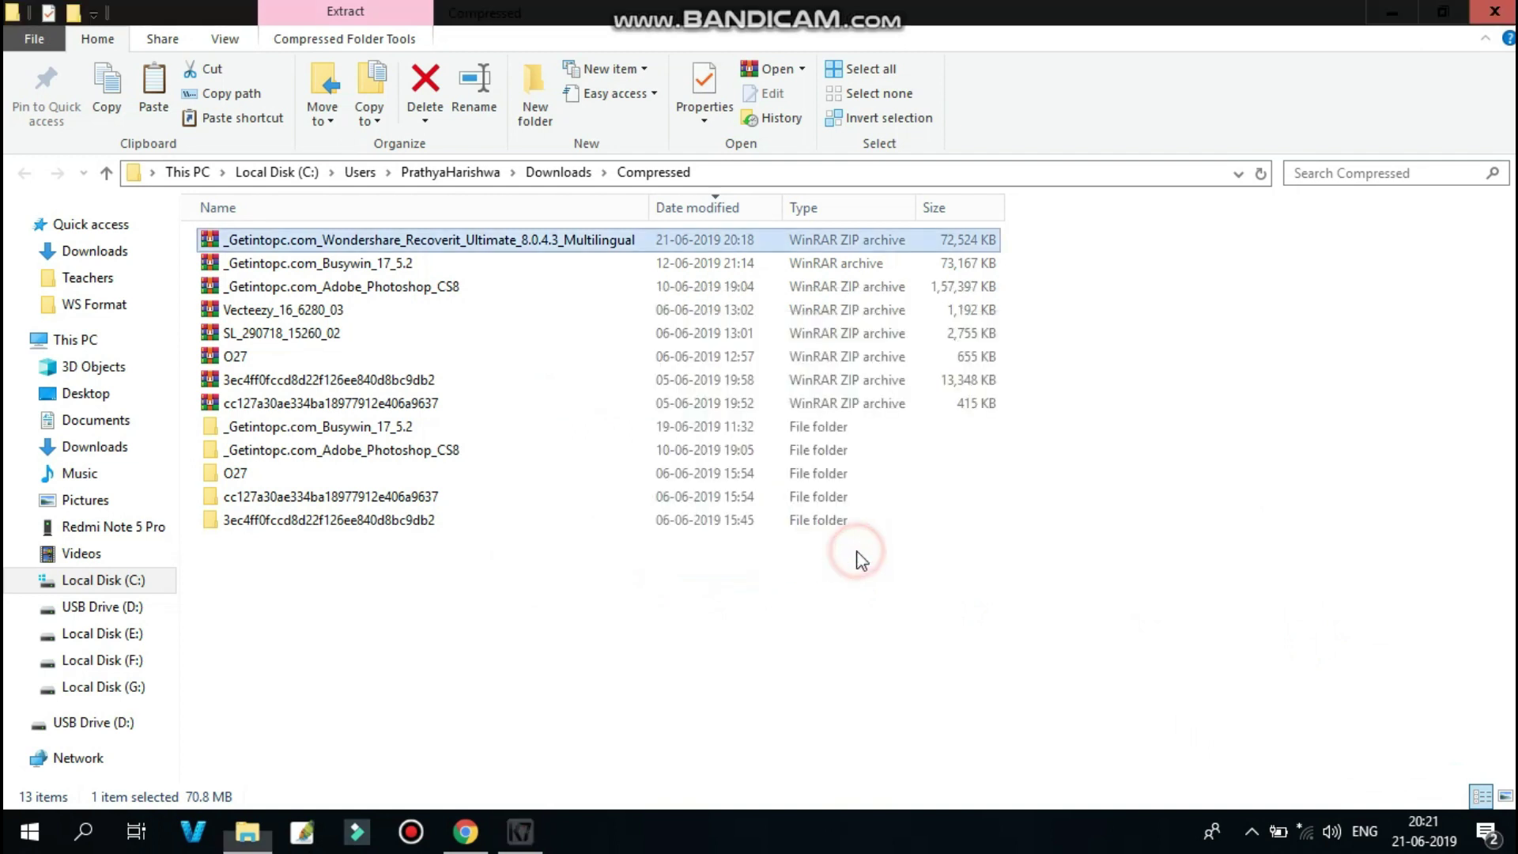
Extract the _Getintopc.com_Wondershare_Recoverit_Ultimate_8.0.4.3_Multilingual archive into a folder of the same name
{"action": "double_click", "coordinate": [350, 239]}
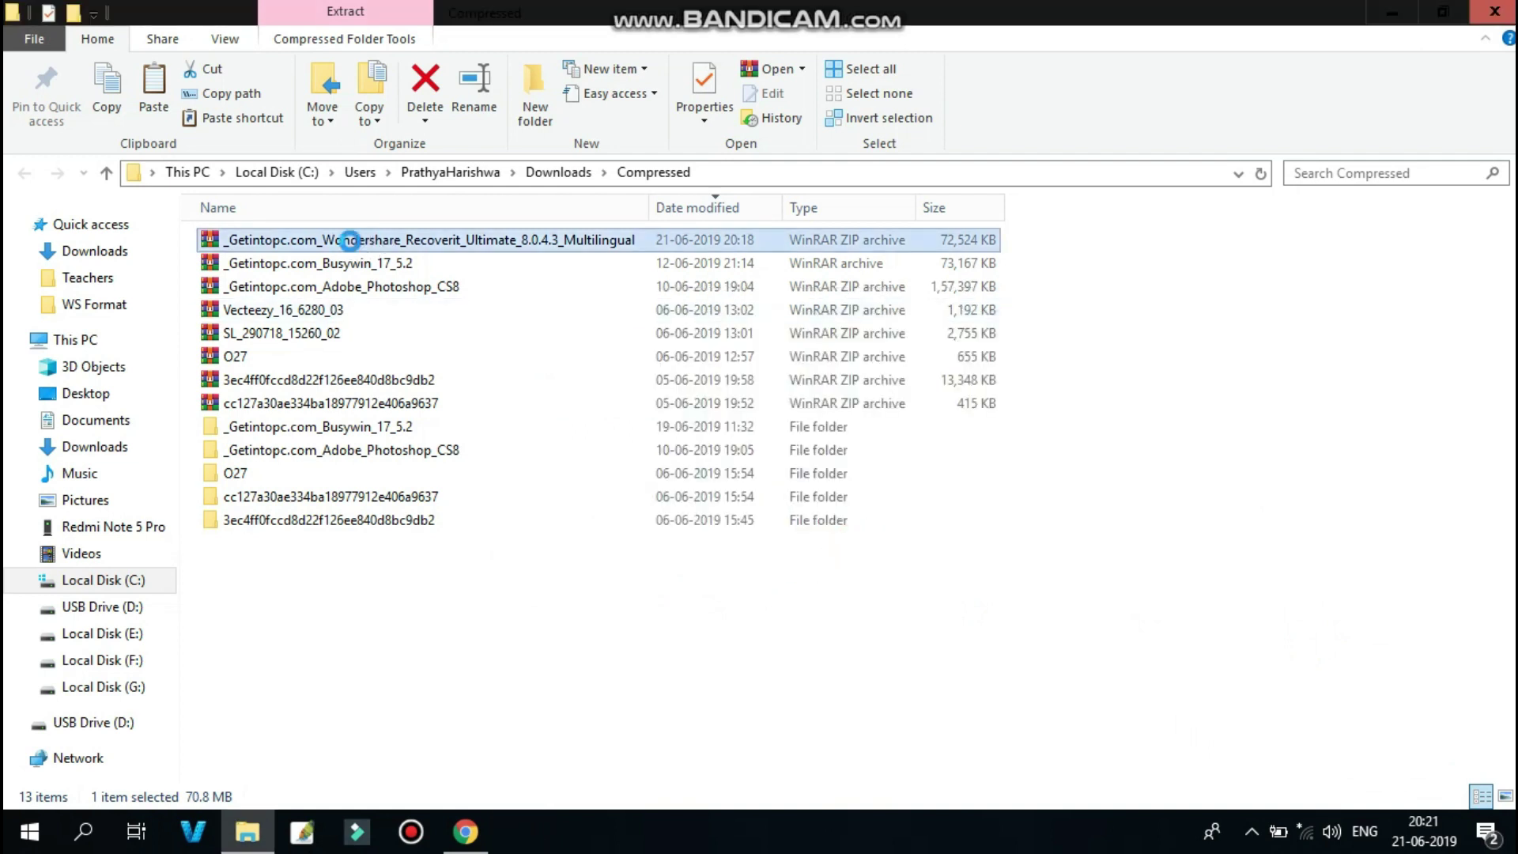
{"action": "key", "text": "shift+F10"}
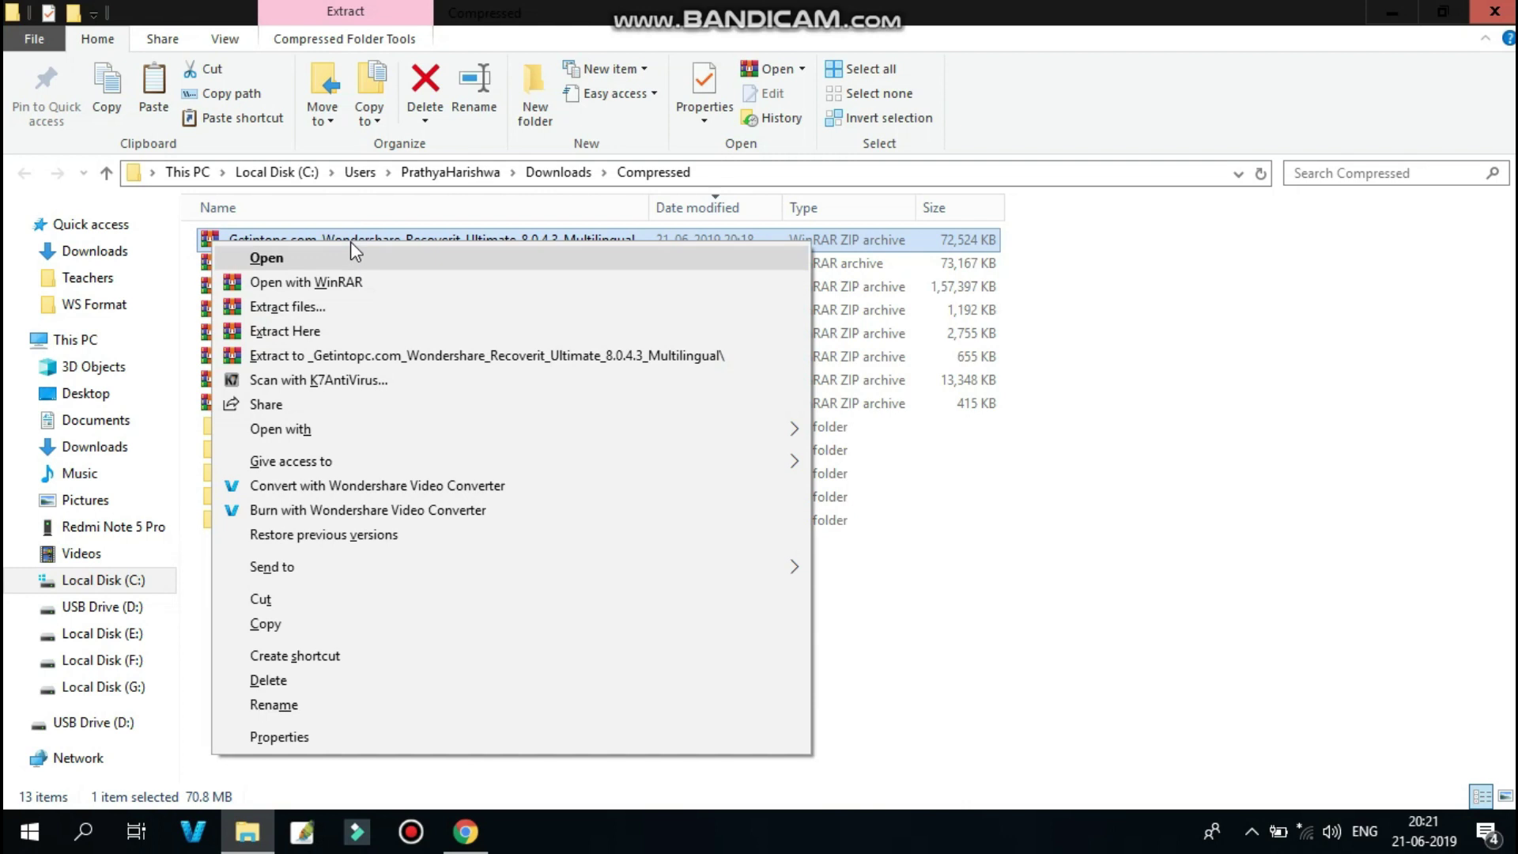
{"action": "key", "text": "Down"}
{"action": "key", "text": "Down"}
{"action": "key", "text": "Down"}
{"action": "key", "text": "Down"}
{"action": "key", "text": "Return"}
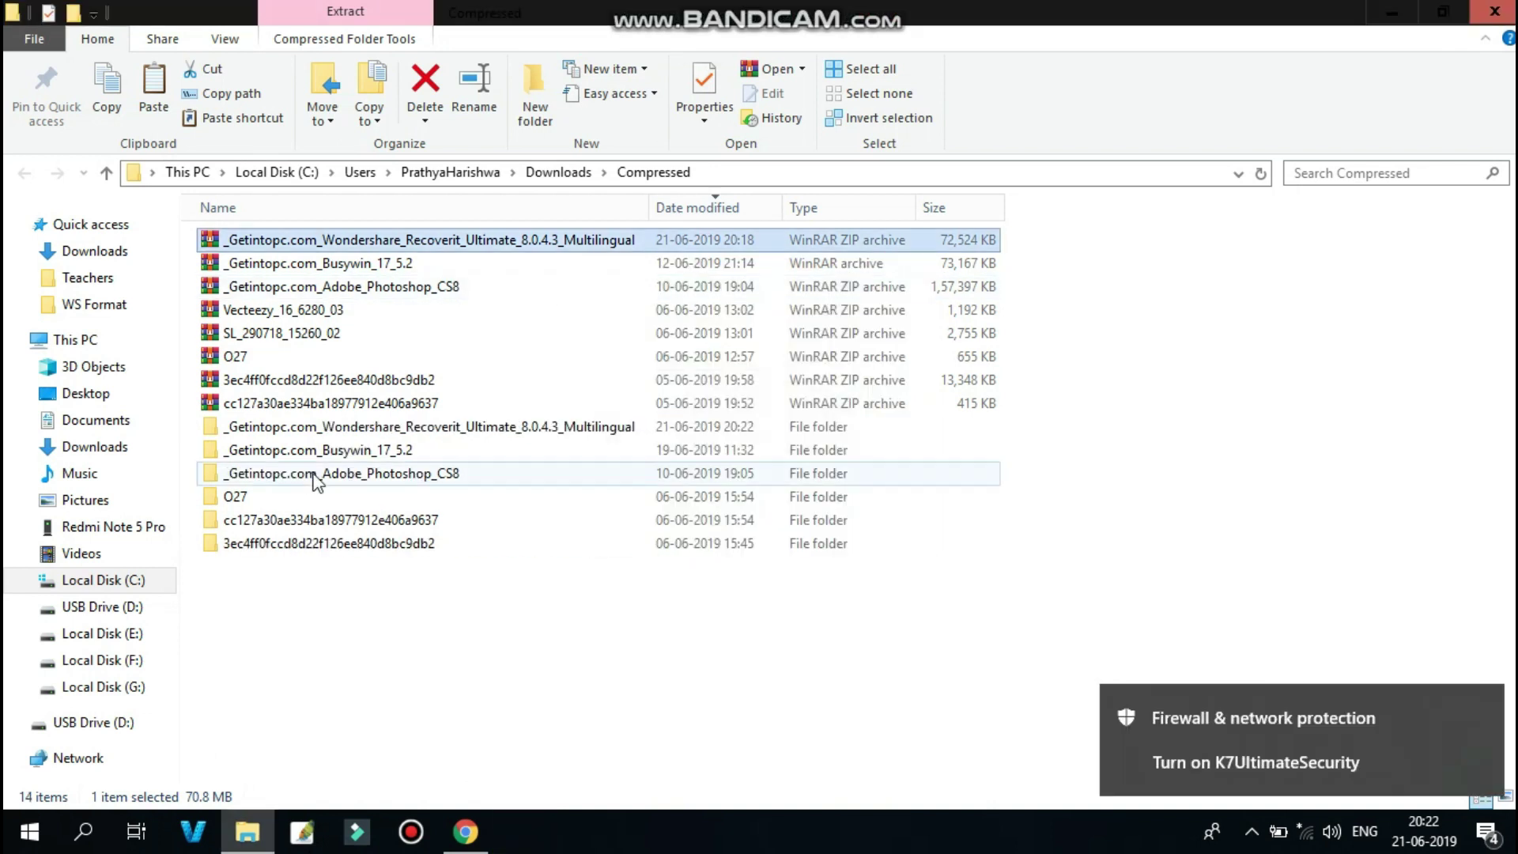
Run Setup from the extracted Wondershare_Recoverit_Ultimate_8.0.4.3_Multilingual folder and minimize the file window
{"action": "left_click", "coordinate": [292, 428]}
{"action": "double_click", "coordinate": [293, 431]}
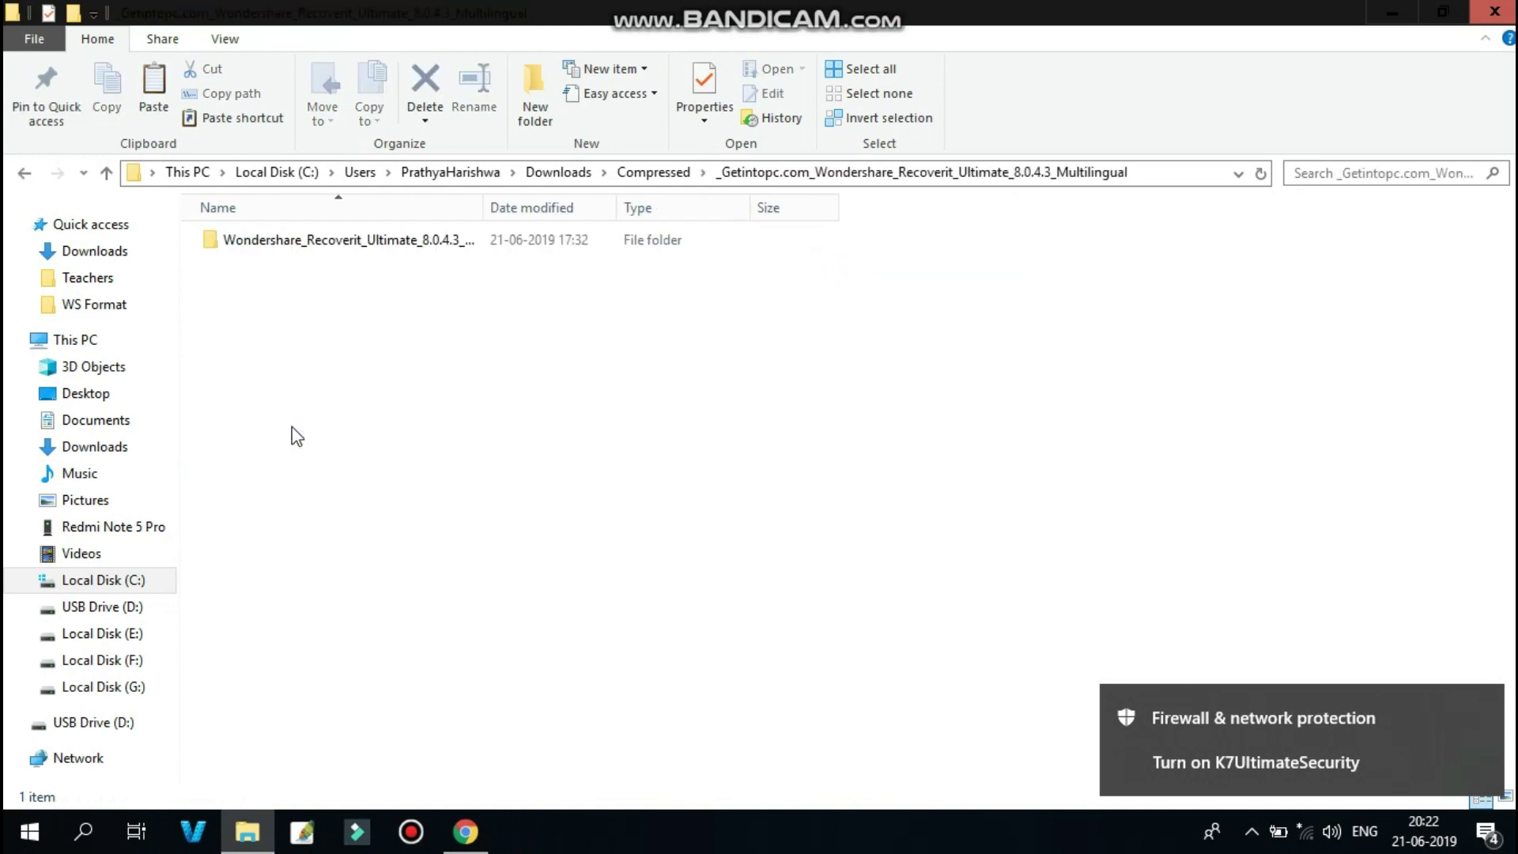
{"action": "double_click", "coordinate": [298, 242]}
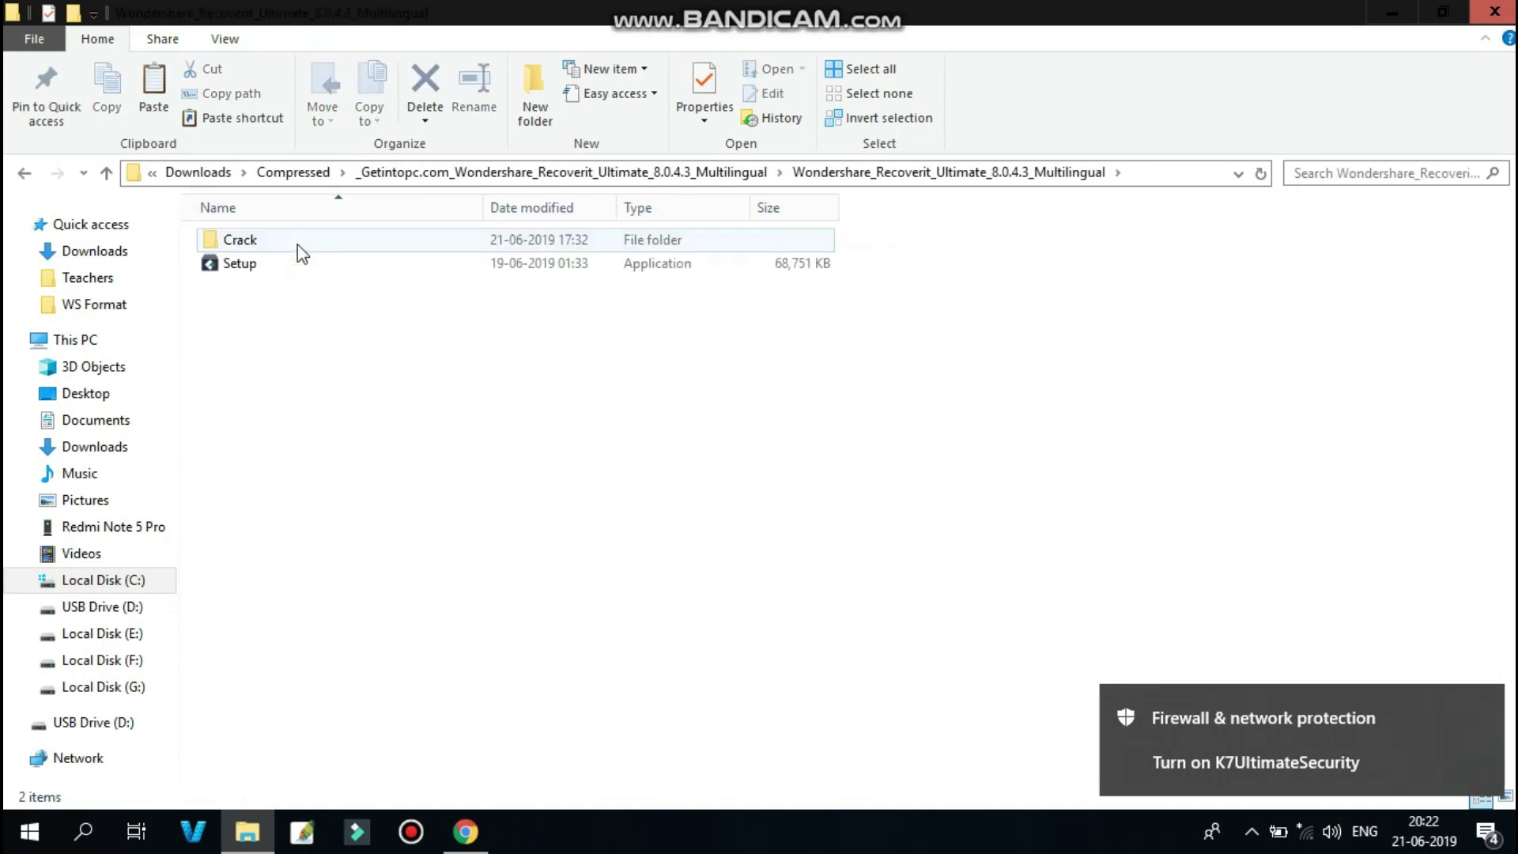
{"action": "left_click", "coordinate": [283, 268]}
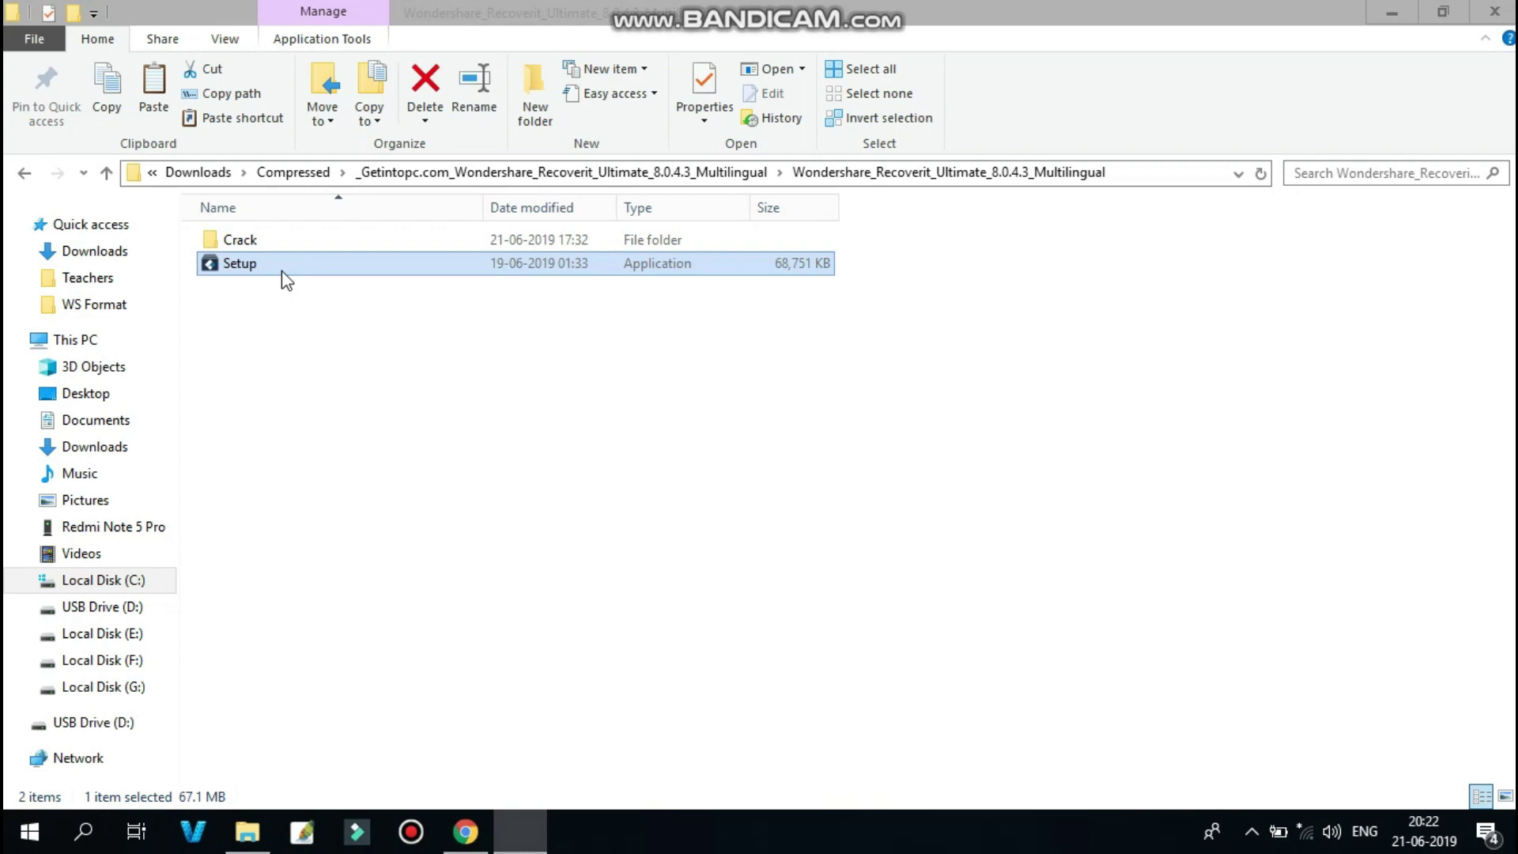
{"action": "mouse_move", "coordinate": [524, 822]}
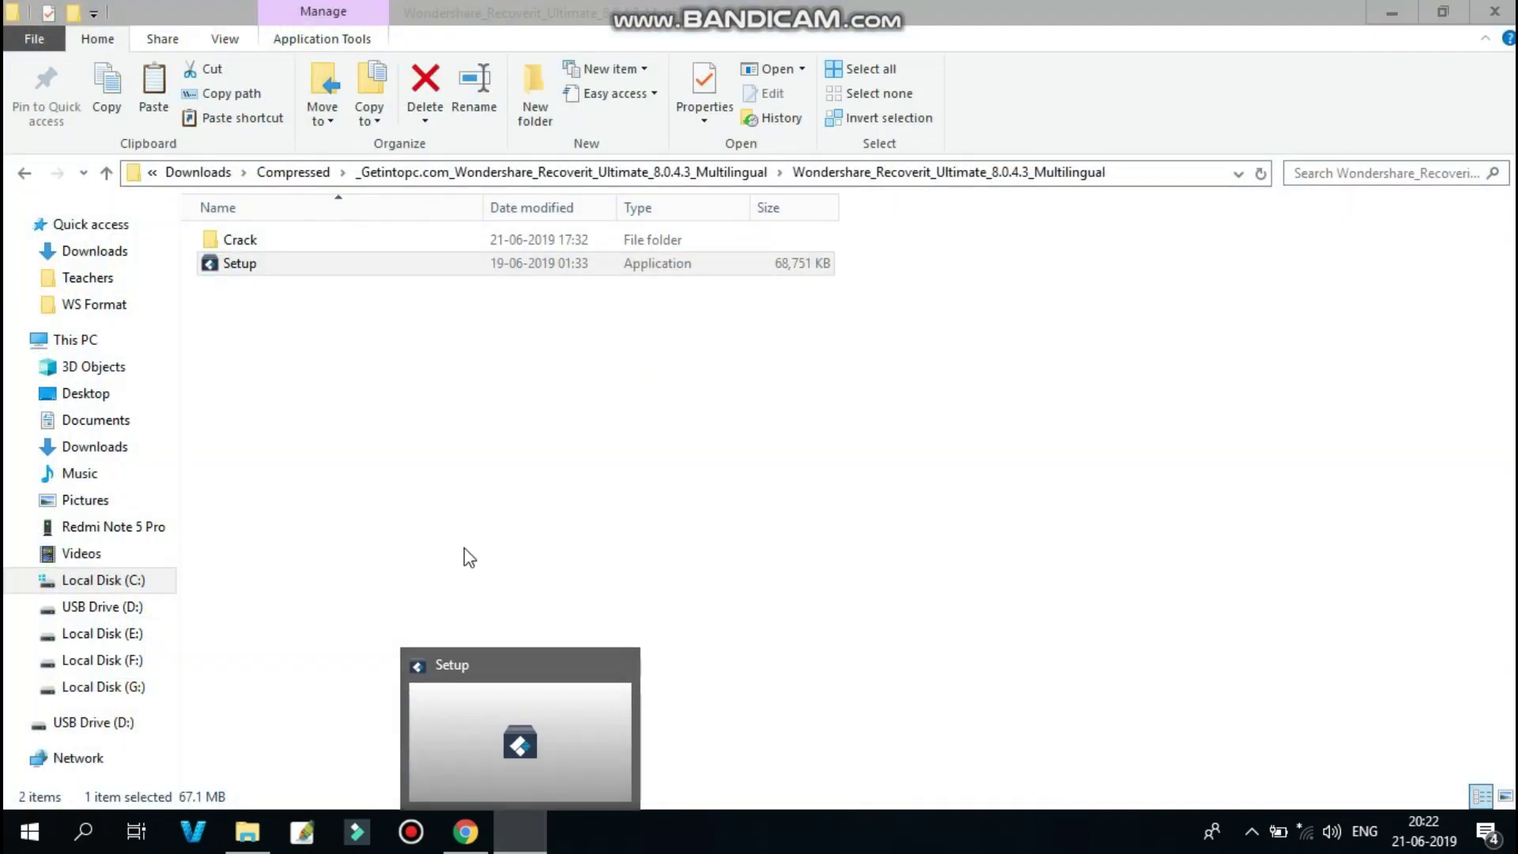
{"action": "left_click", "coordinate": [1390, 15]}
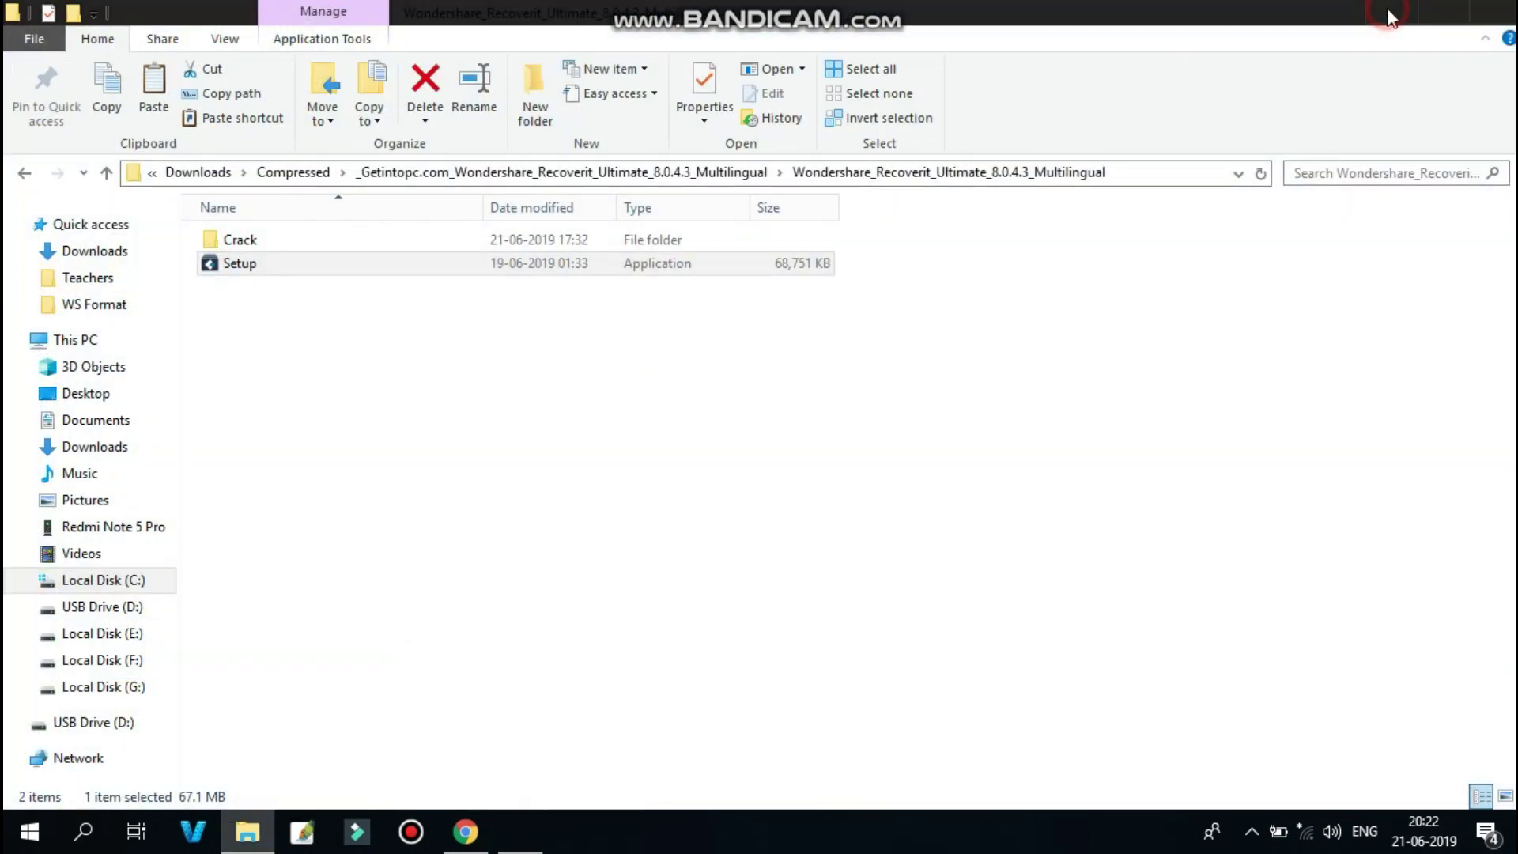
{"action": "left_click", "coordinate": [1388, 10]}
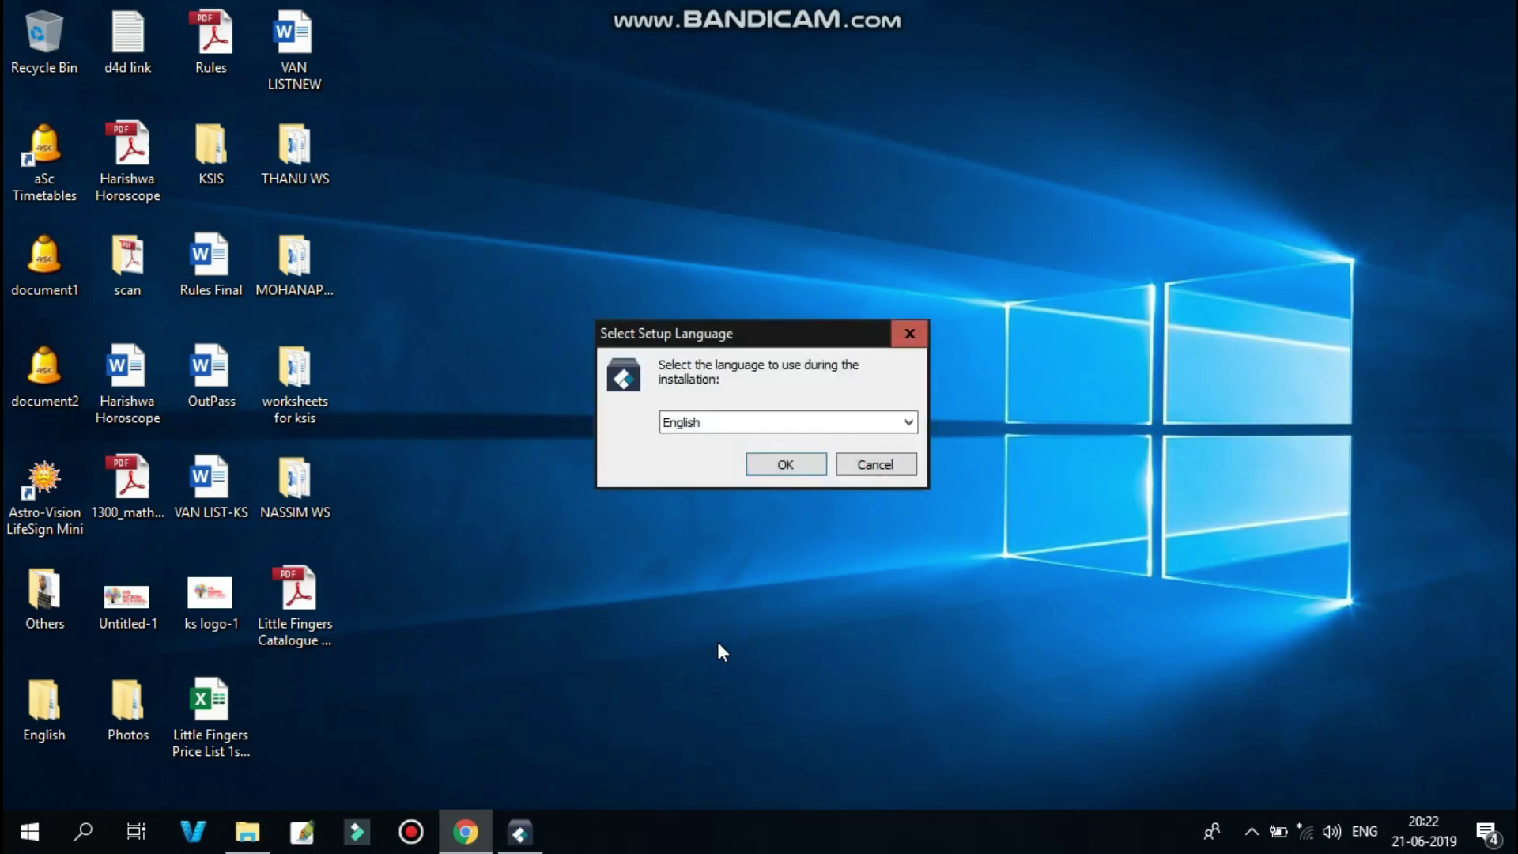
Install Wondershare Recoverit in English into C:\Program Files (x86)\Wondershare\Recoverit, accepting the license agreement
{"action": "left_click", "coordinate": [775, 472]}
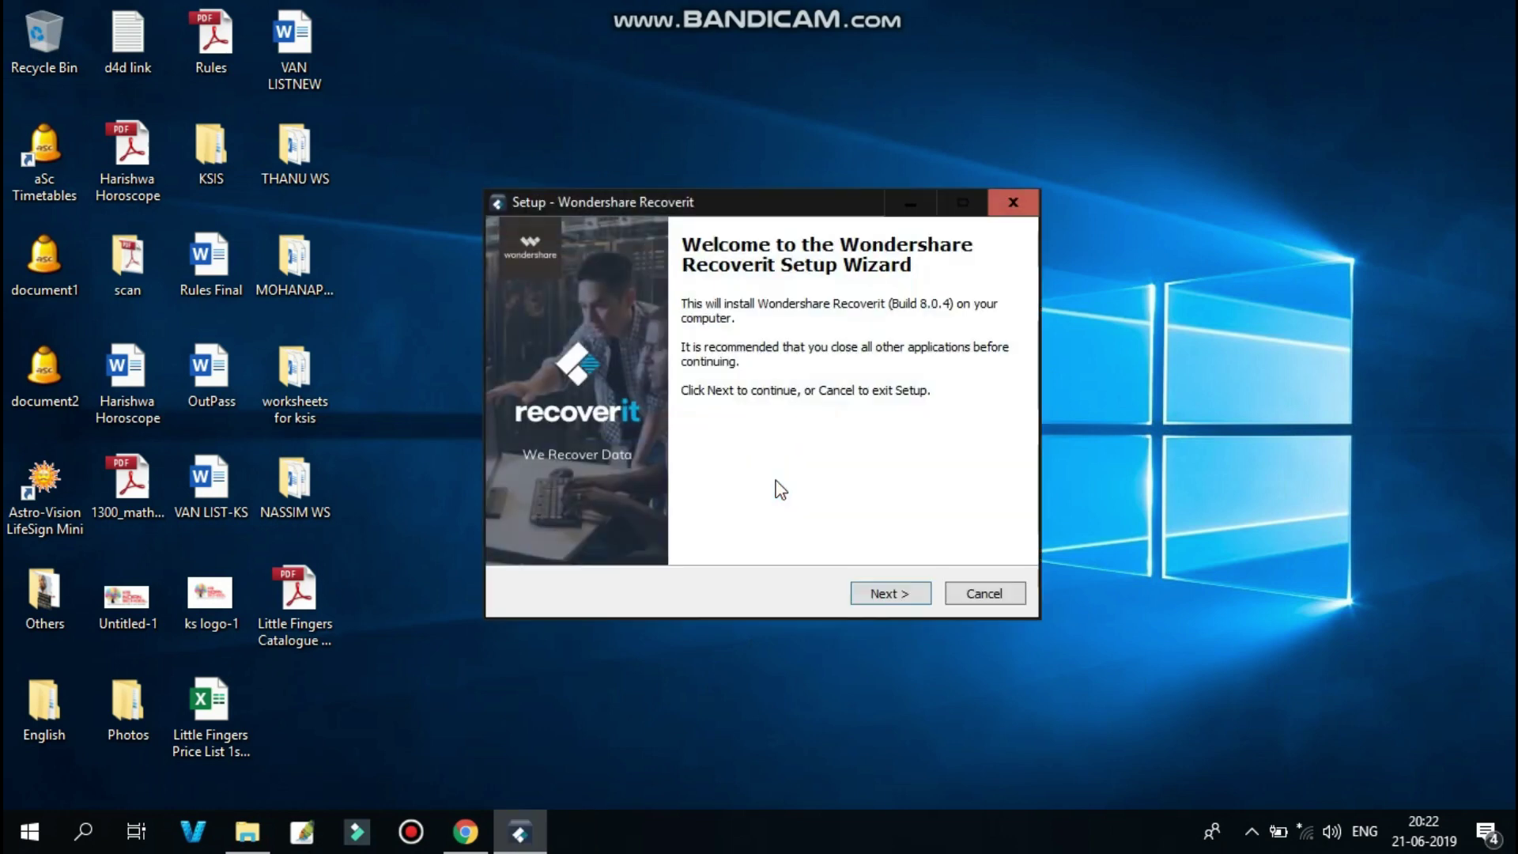
{"action": "left_click", "coordinate": [892, 594]}
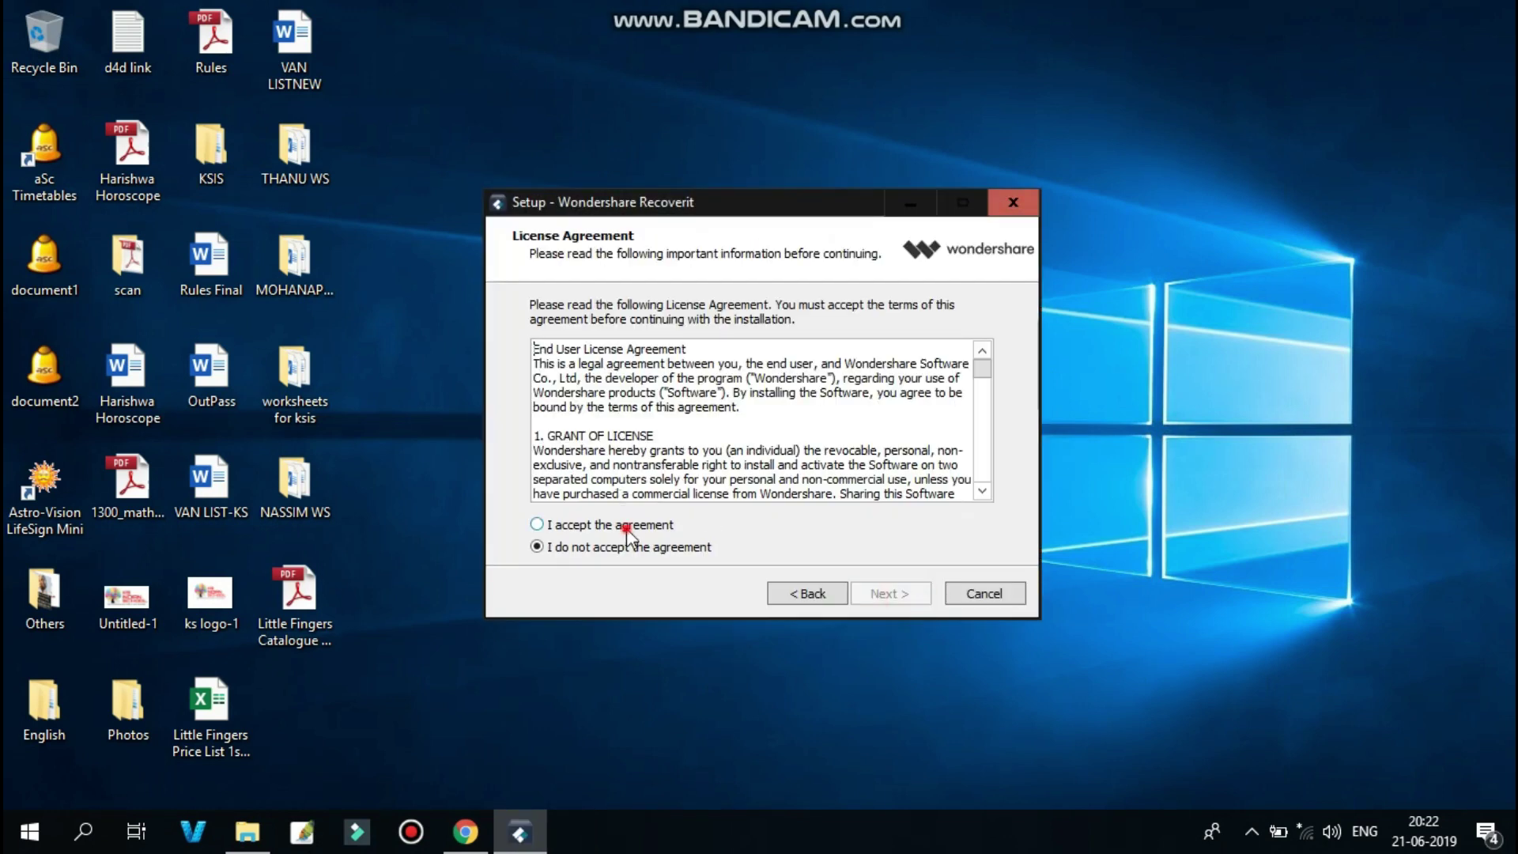
{"action": "left_click", "coordinate": [626, 526]}
{"action": "left_click", "coordinate": [885, 595]}
{"action": "left_click", "coordinate": [884, 599]}
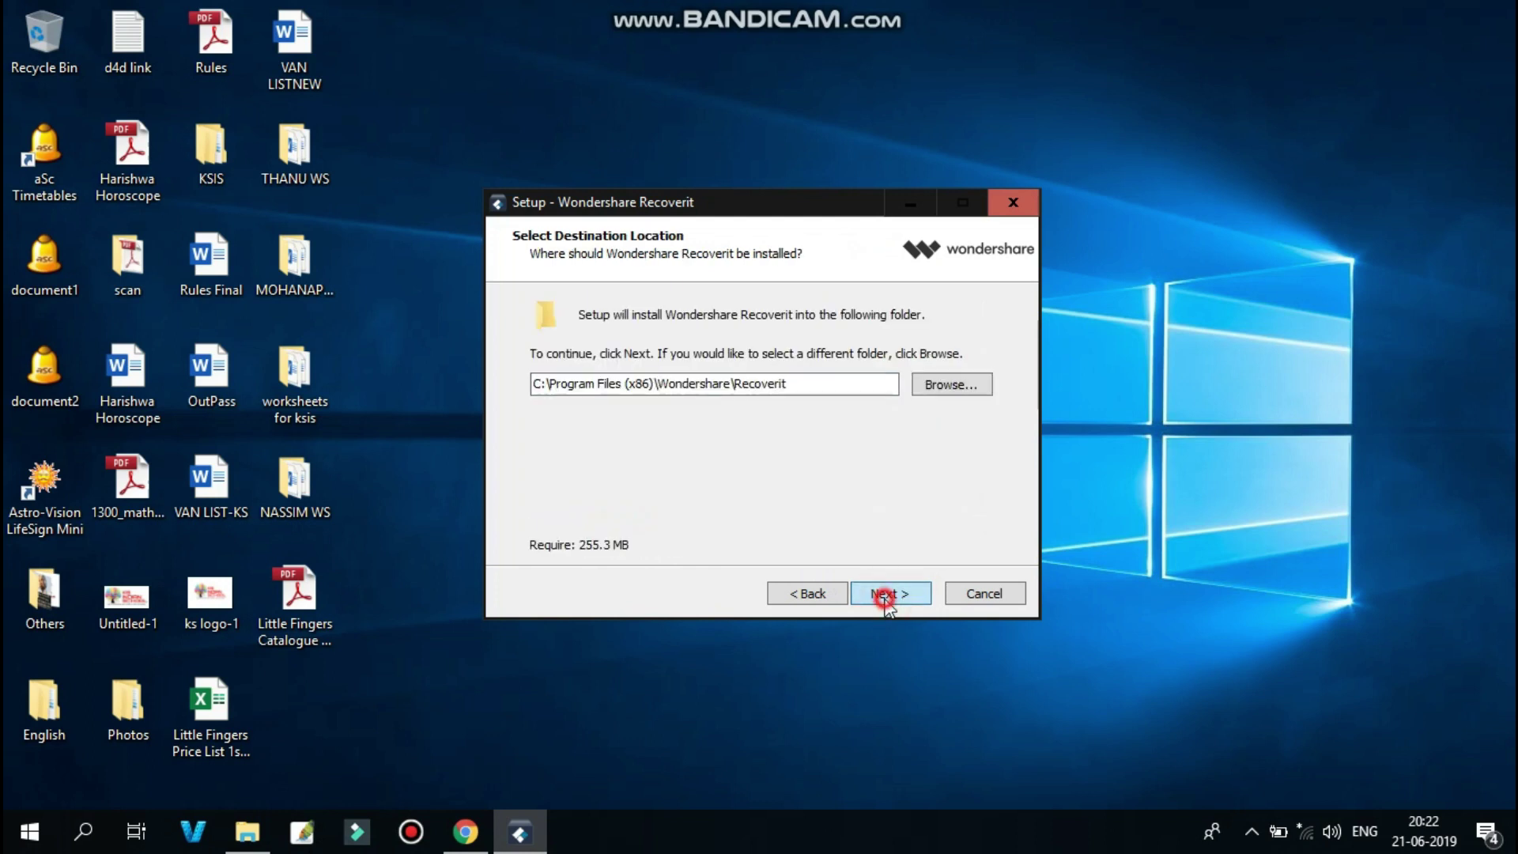
{"action": "left_click", "coordinate": [664, 398]}
{"action": "left_click", "coordinate": [903, 594]}
{"action": "left_click", "coordinate": [914, 601]}
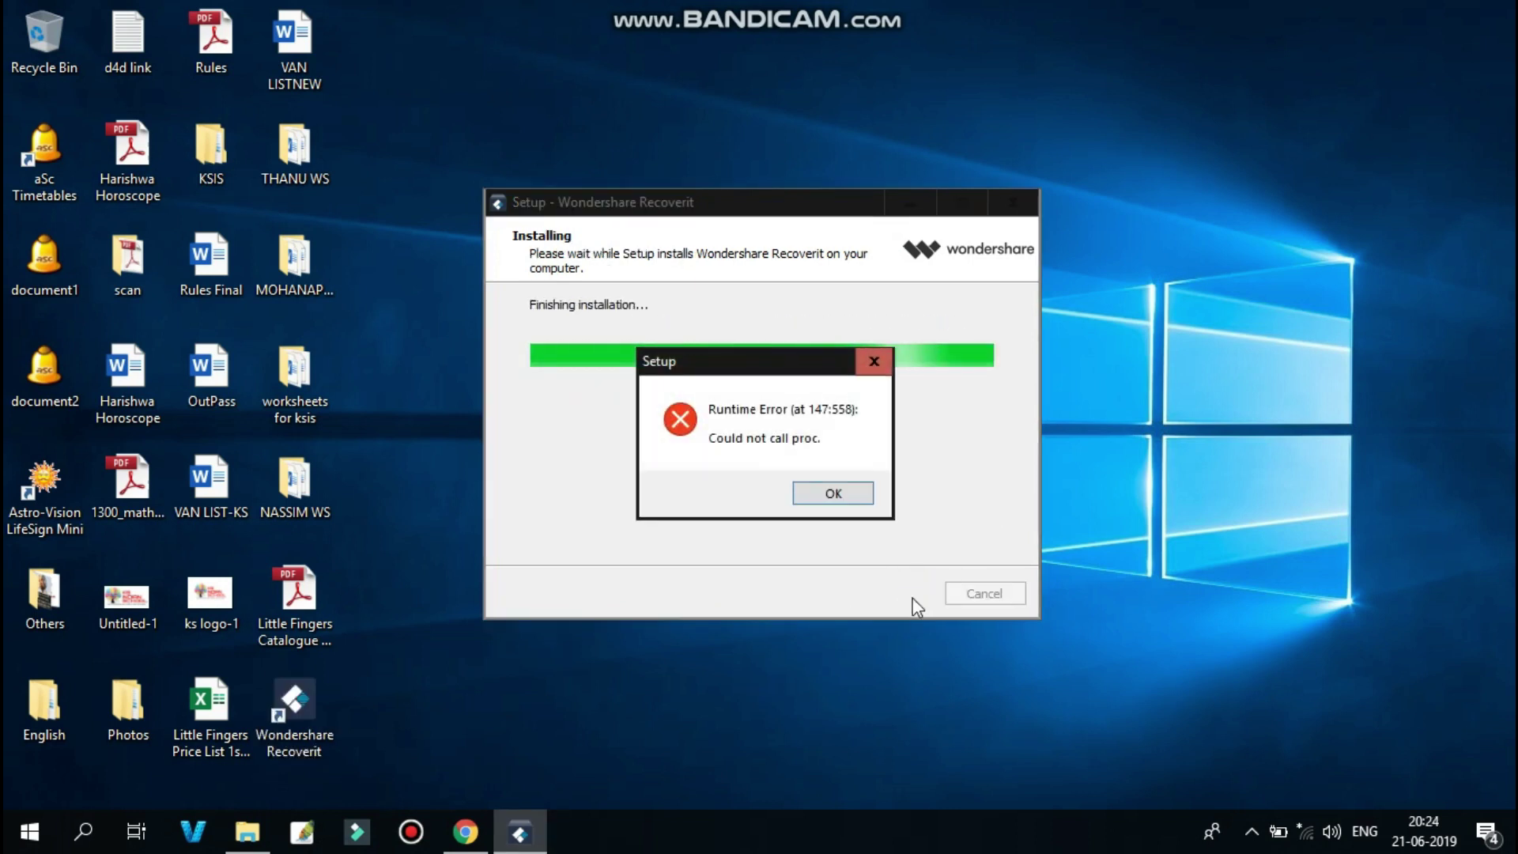
Finish the setup wizard without launching Wondershare Recoverit, then close its web page and minimize the browser
{"action": "left_click", "coordinate": [819, 494]}
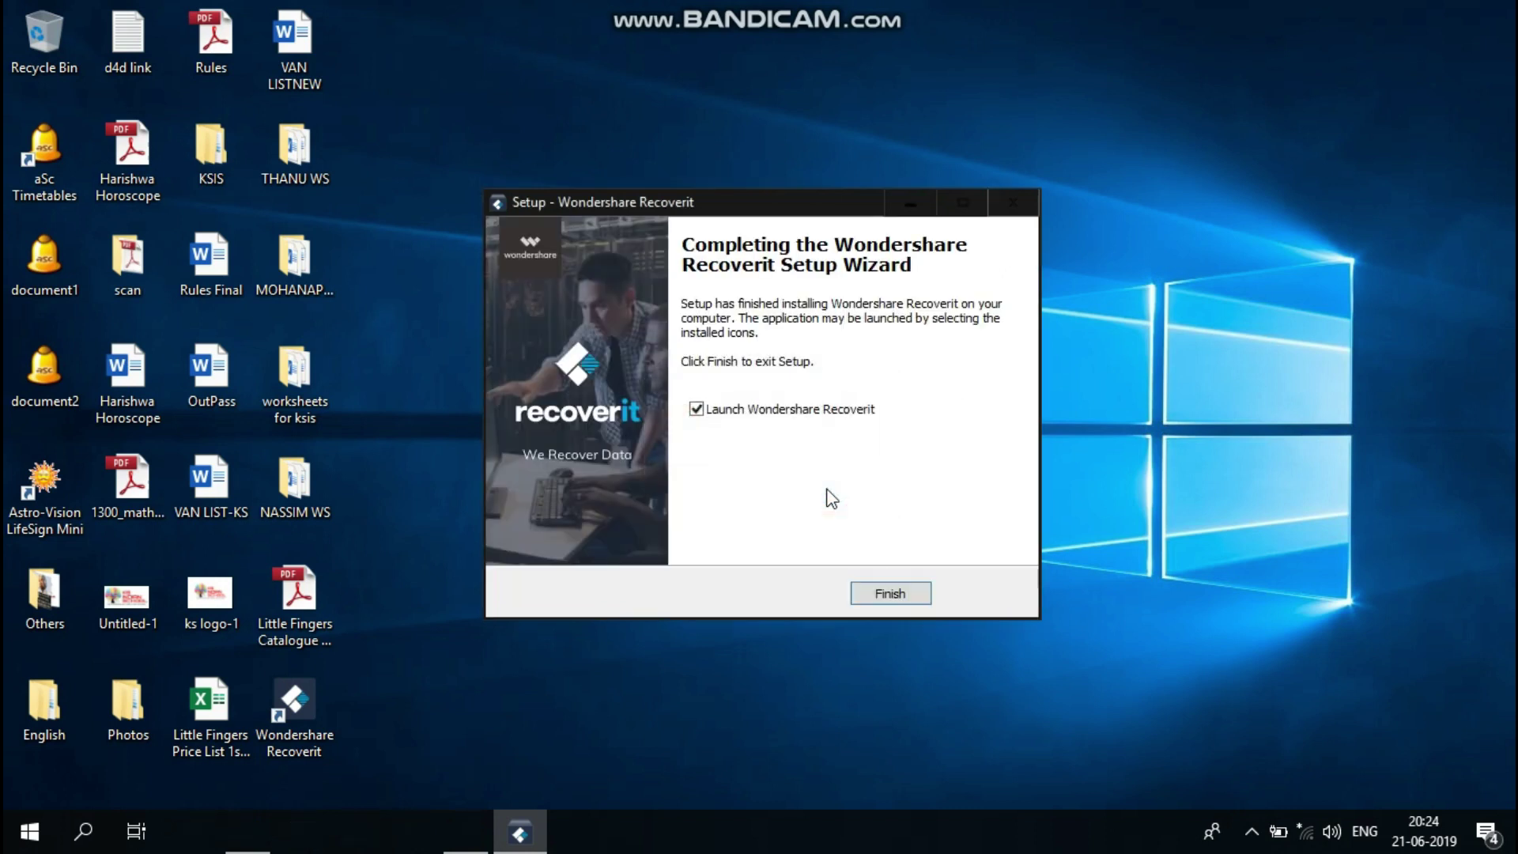
{"action": "left_click", "coordinate": [712, 409]}
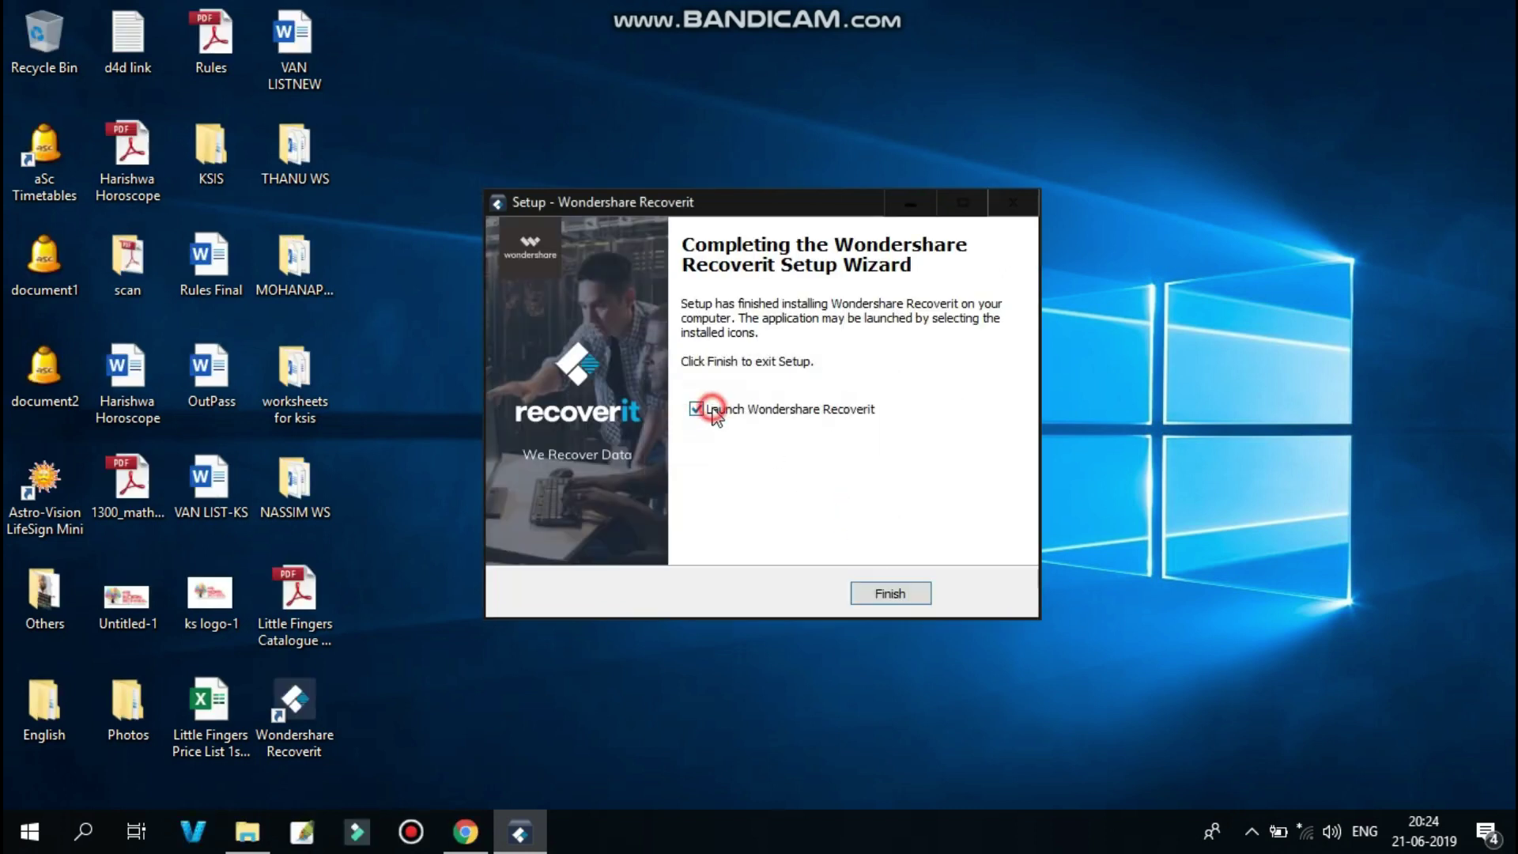
{"action": "left_click", "coordinate": [892, 594]}
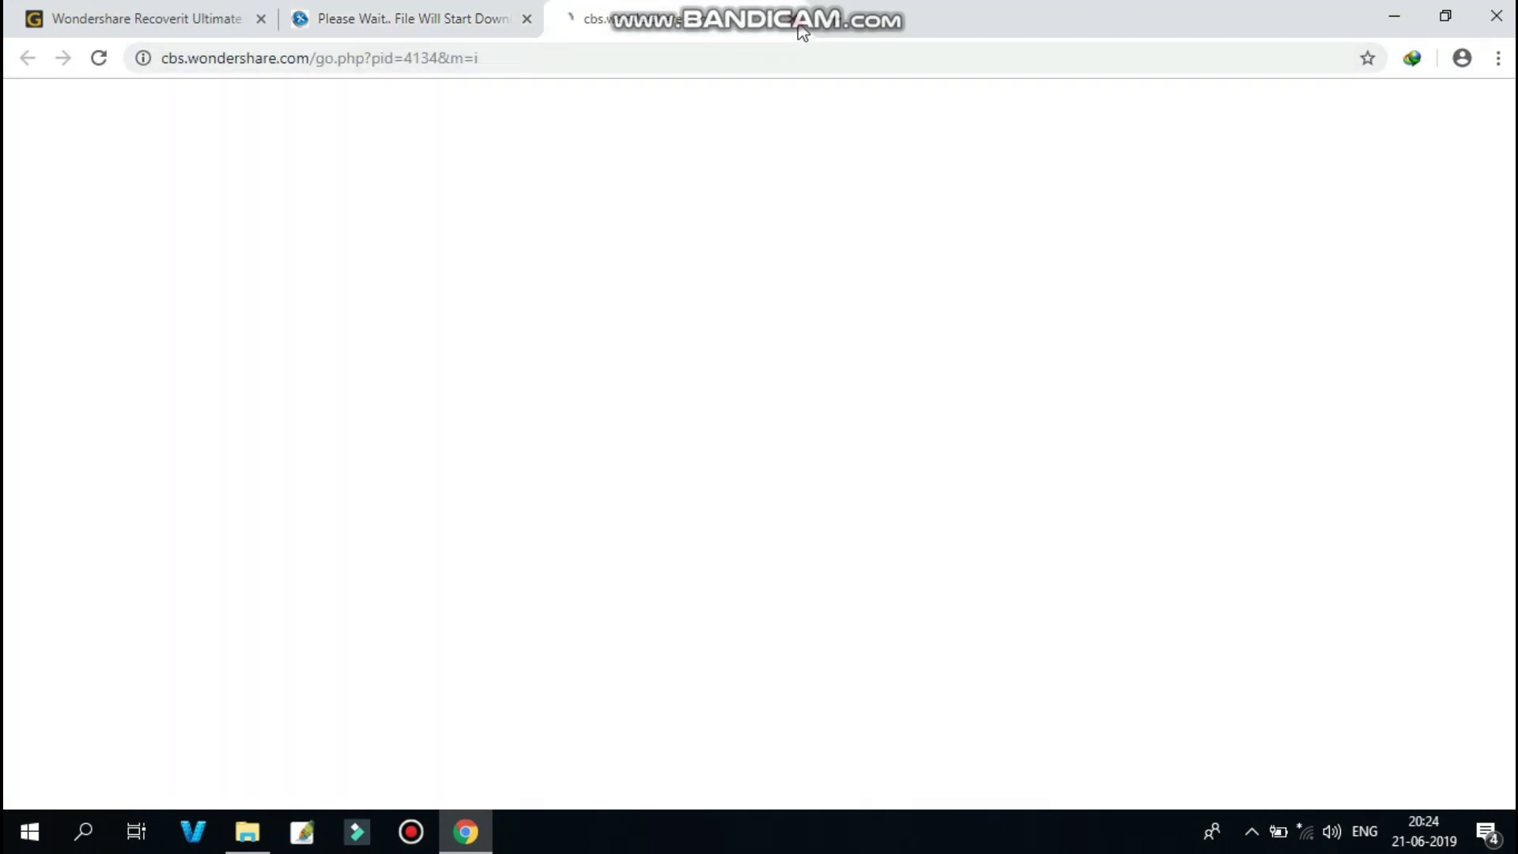
{"action": "left_click", "coordinate": [793, 19]}
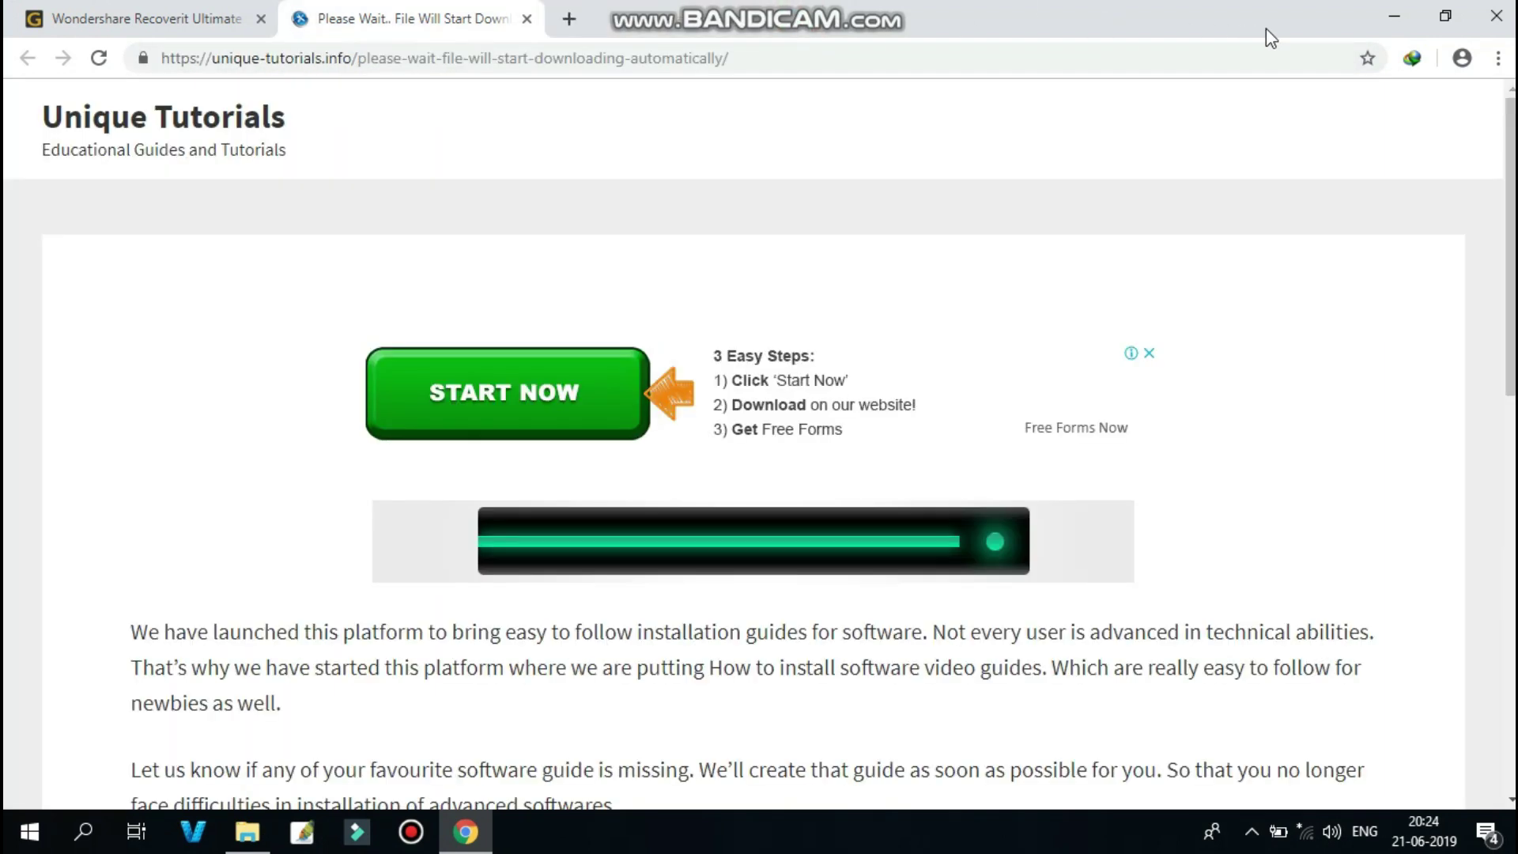
{"action": "left_click", "coordinate": [1394, 16]}
Open the Crack folder and read the instructions in the Read me file
{"action": "double_click", "coordinate": [276, 241]}
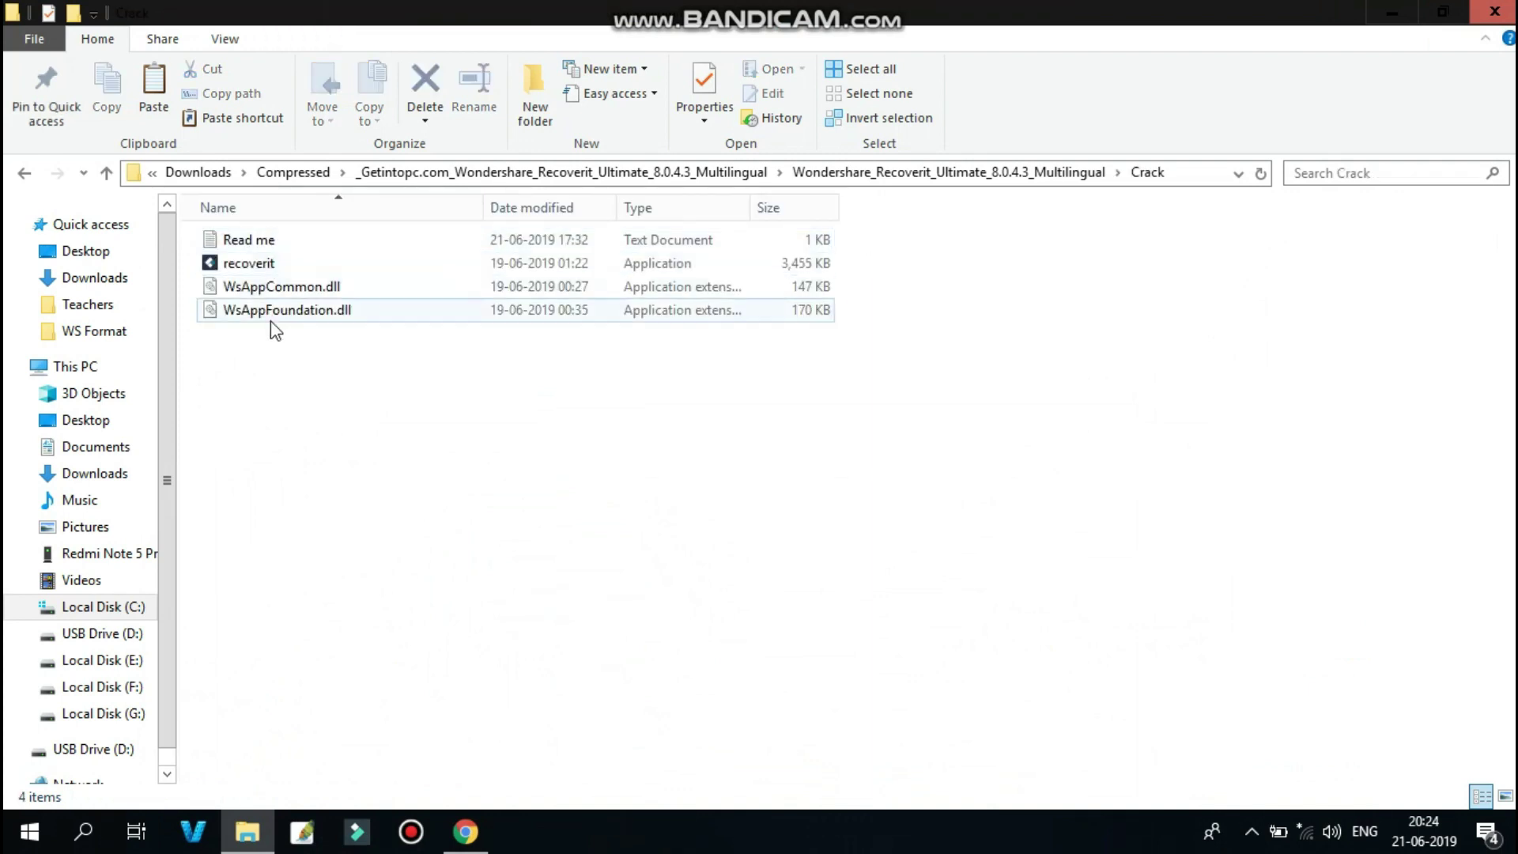
{"action": "left_click", "coordinate": [251, 264]}
{"action": "double_click", "coordinate": [247, 241]}
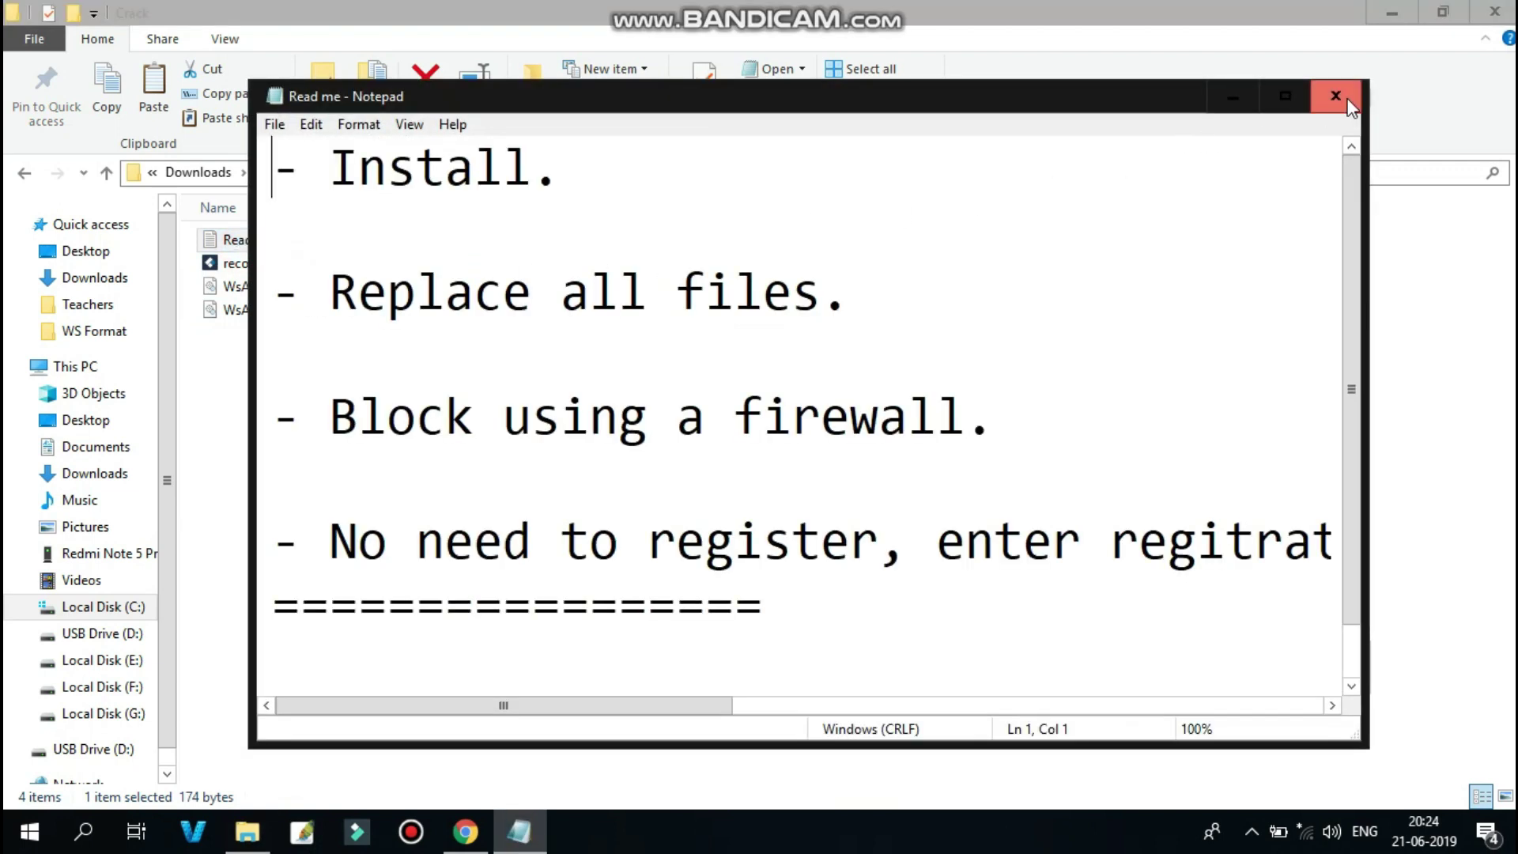
{"action": "left_click", "coordinate": [1350, 105]}
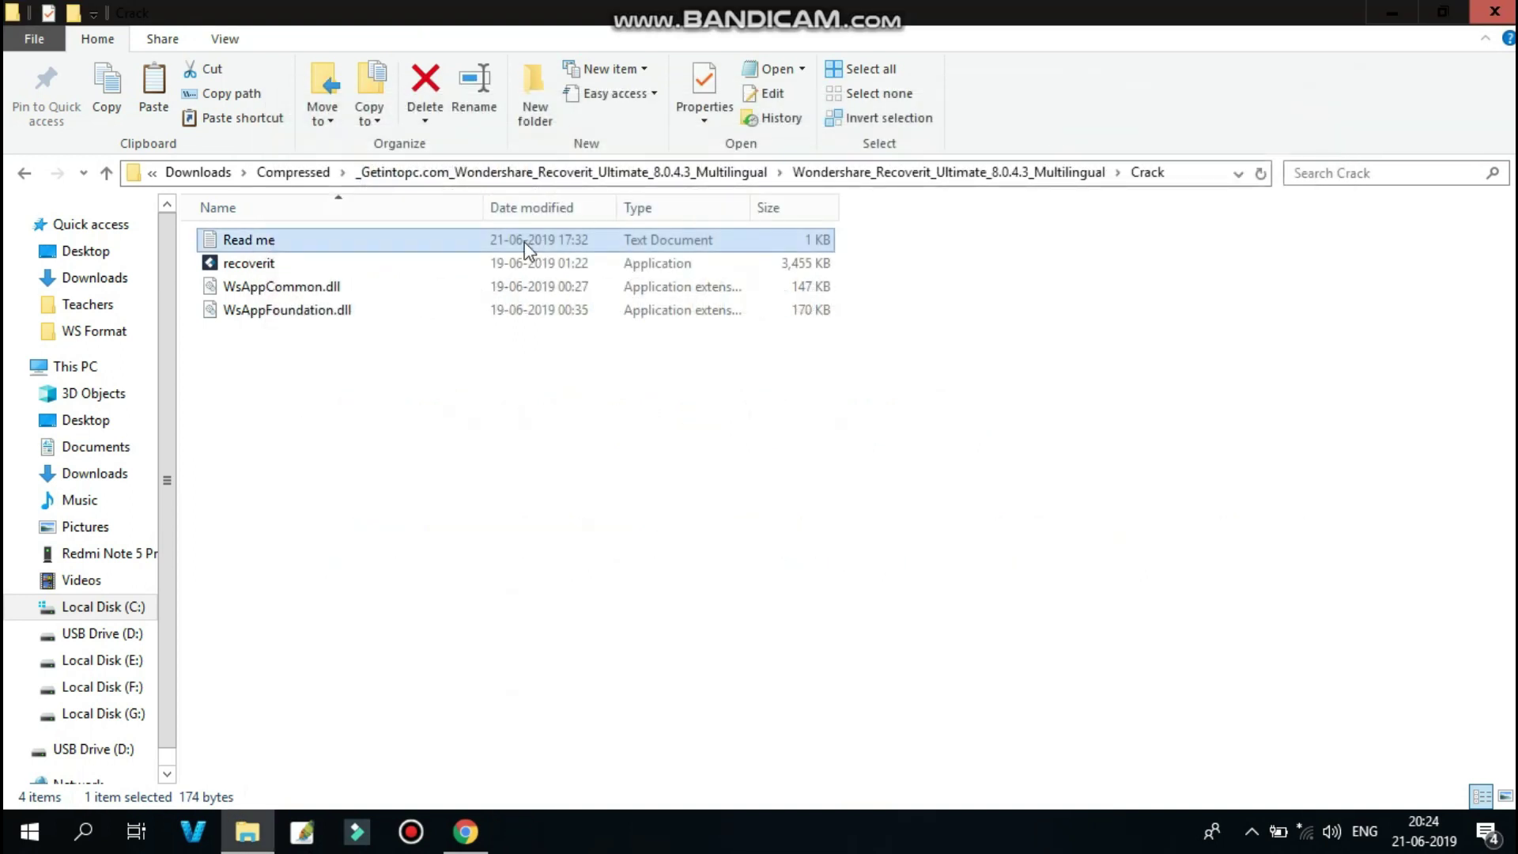
Copy the recoverit application, WsAppCommon.dll and WsAppFoundation.dll from the Crack folder and minimize the file window
{"action": "left_click", "coordinate": [279, 265]}
{"action": "key", "text": "shift+Down"}
{"action": "key", "text": "shift+Down"}
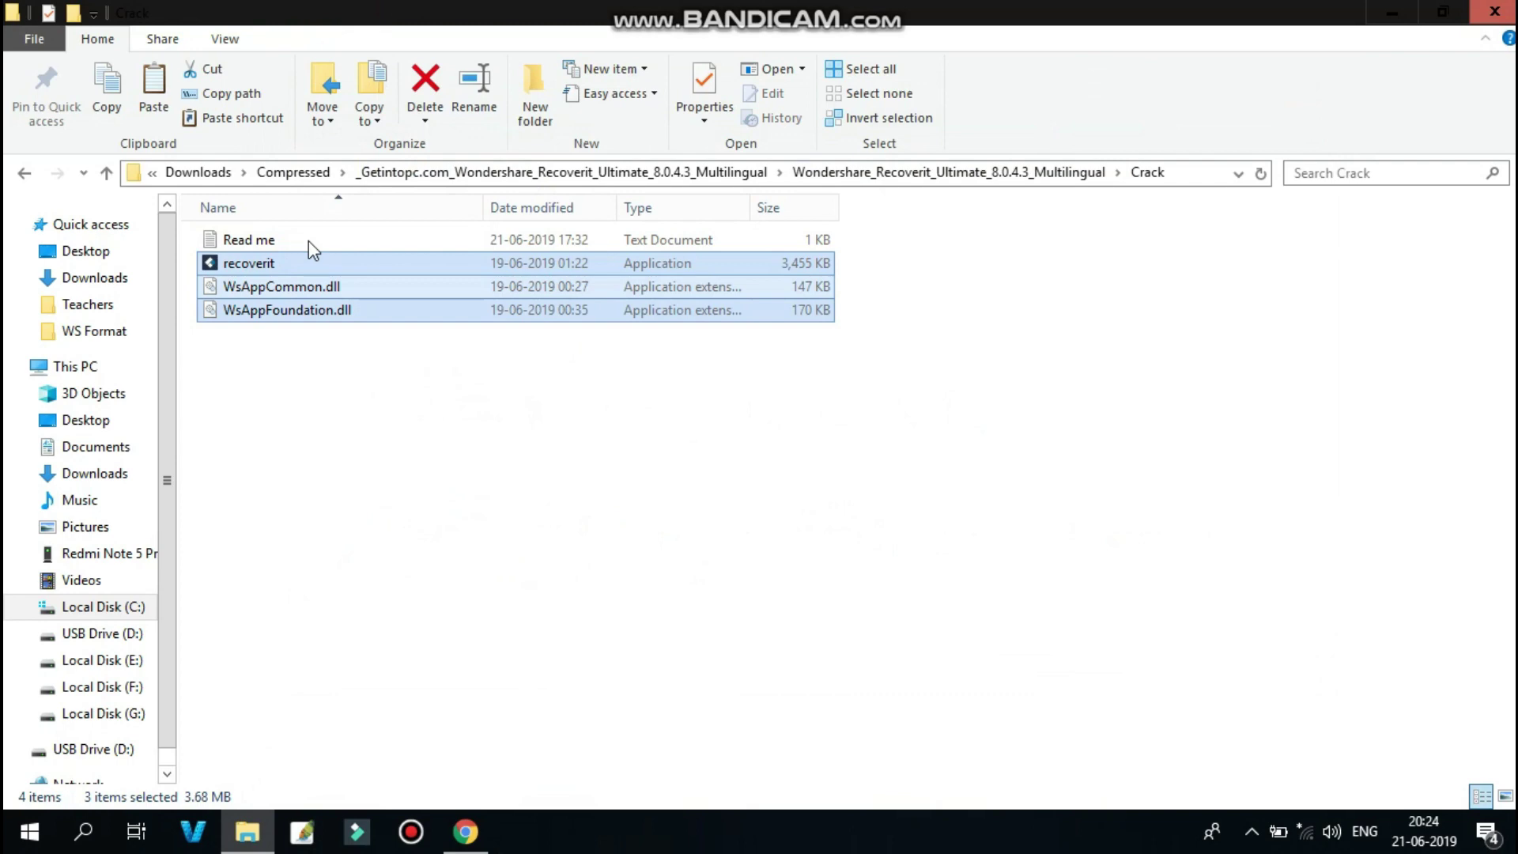
{"action": "left_click", "coordinate": [1375, 7]}
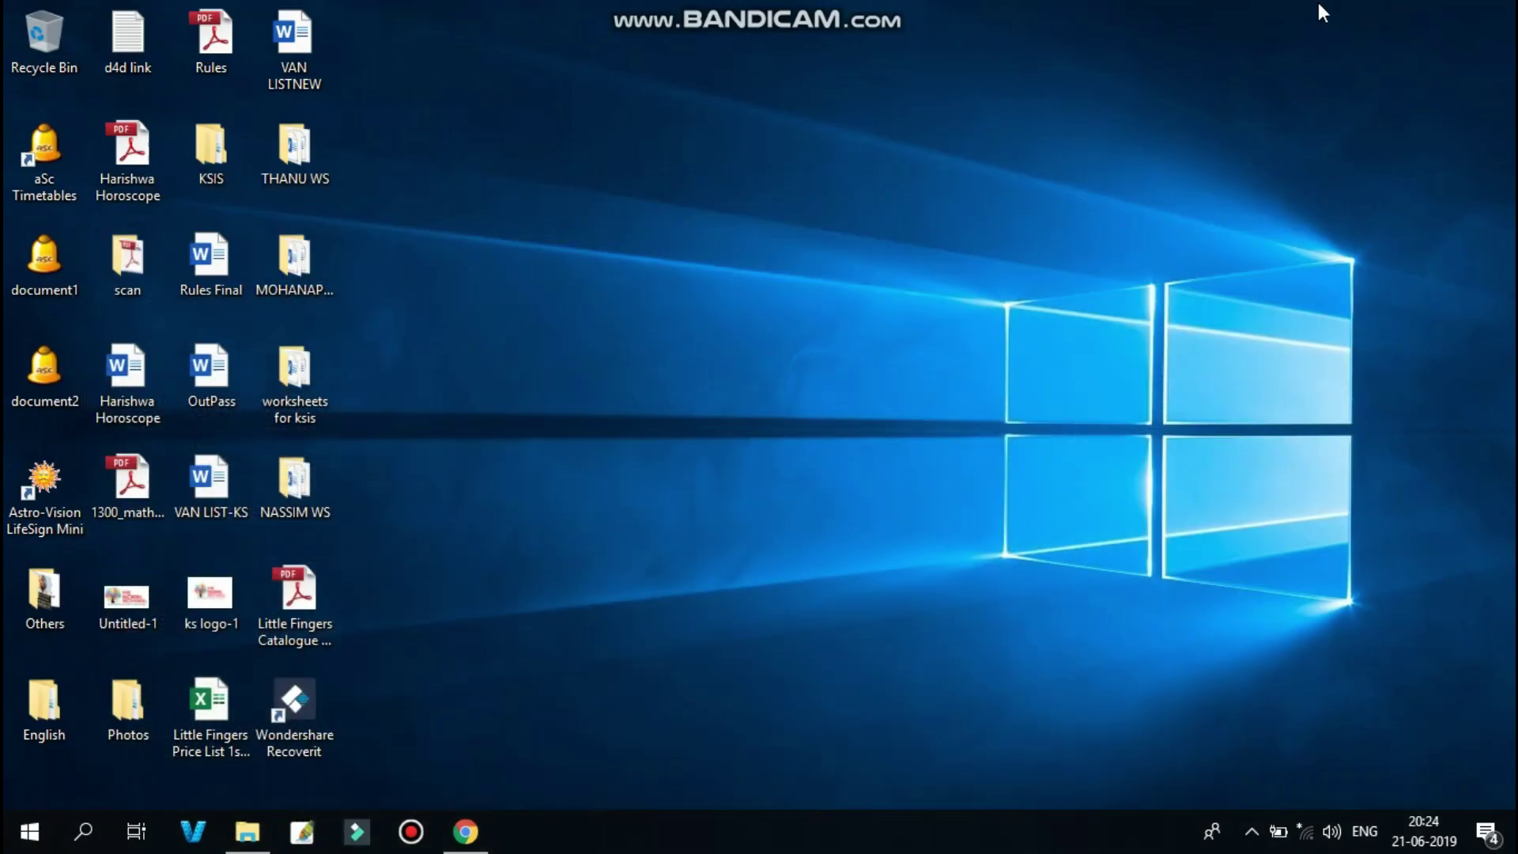
Open the Wondershare Recoverit desktop shortcut's file location and paste the three copied files there, replacing the existing ones
{"action": "right_click", "coordinate": [314, 720]}
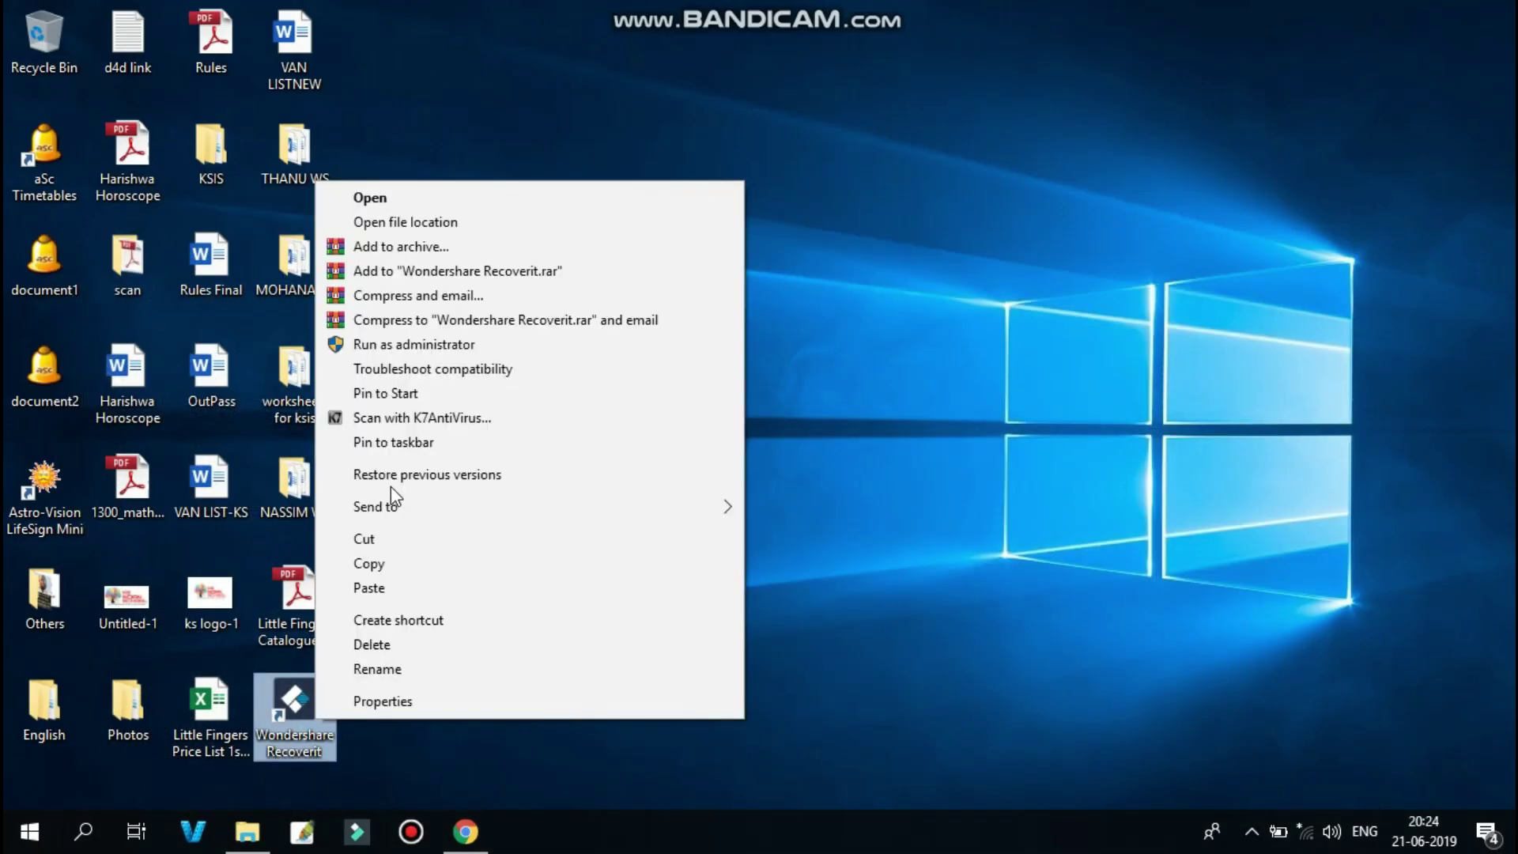
{"action": "left_click", "coordinate": [391, 223]}
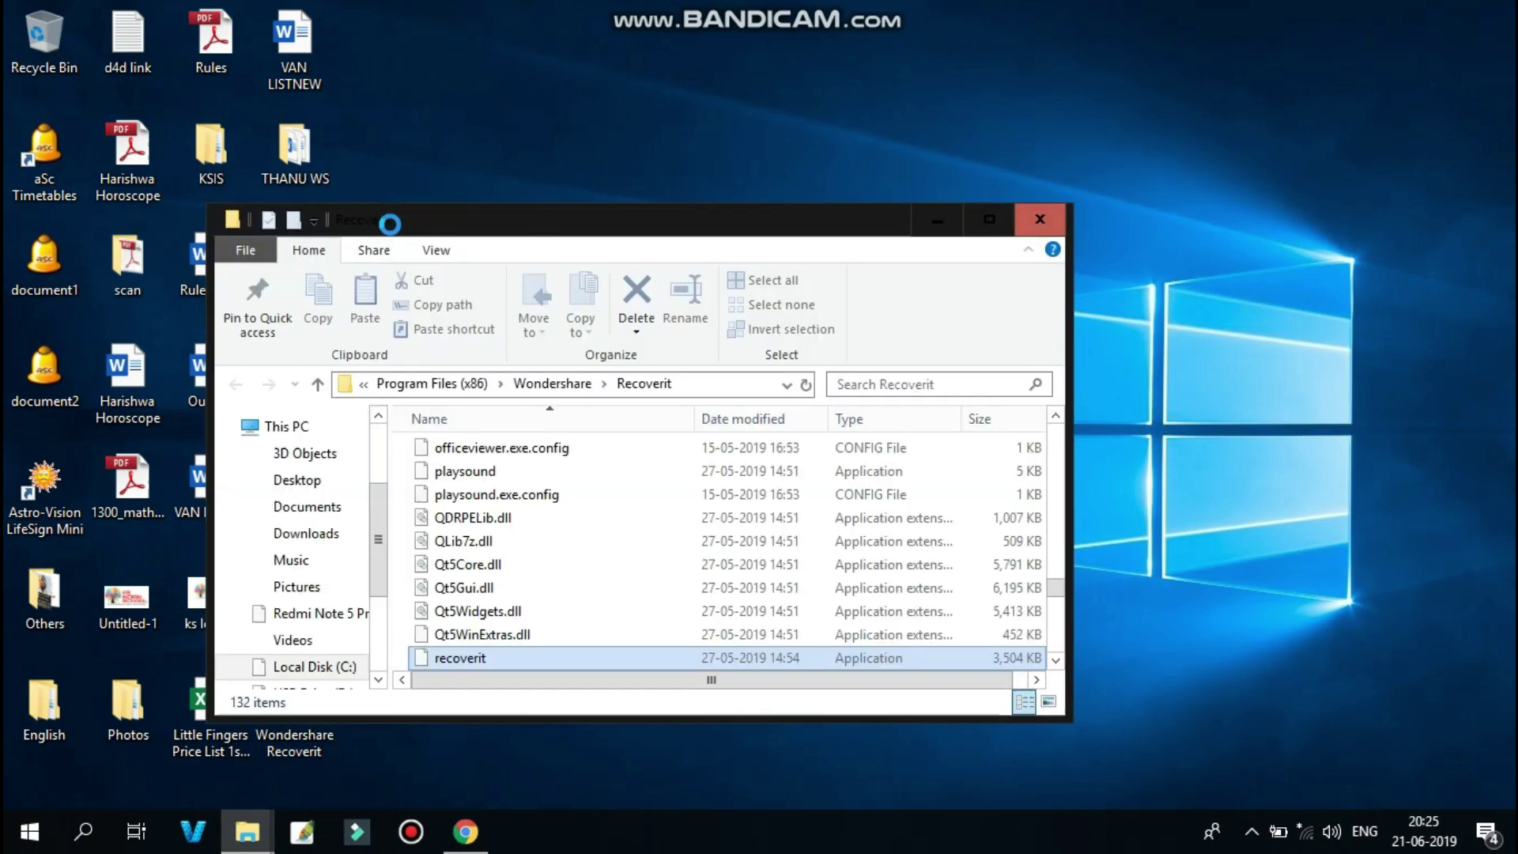
{"action": "double_click", "coordinate": [390, 224]}
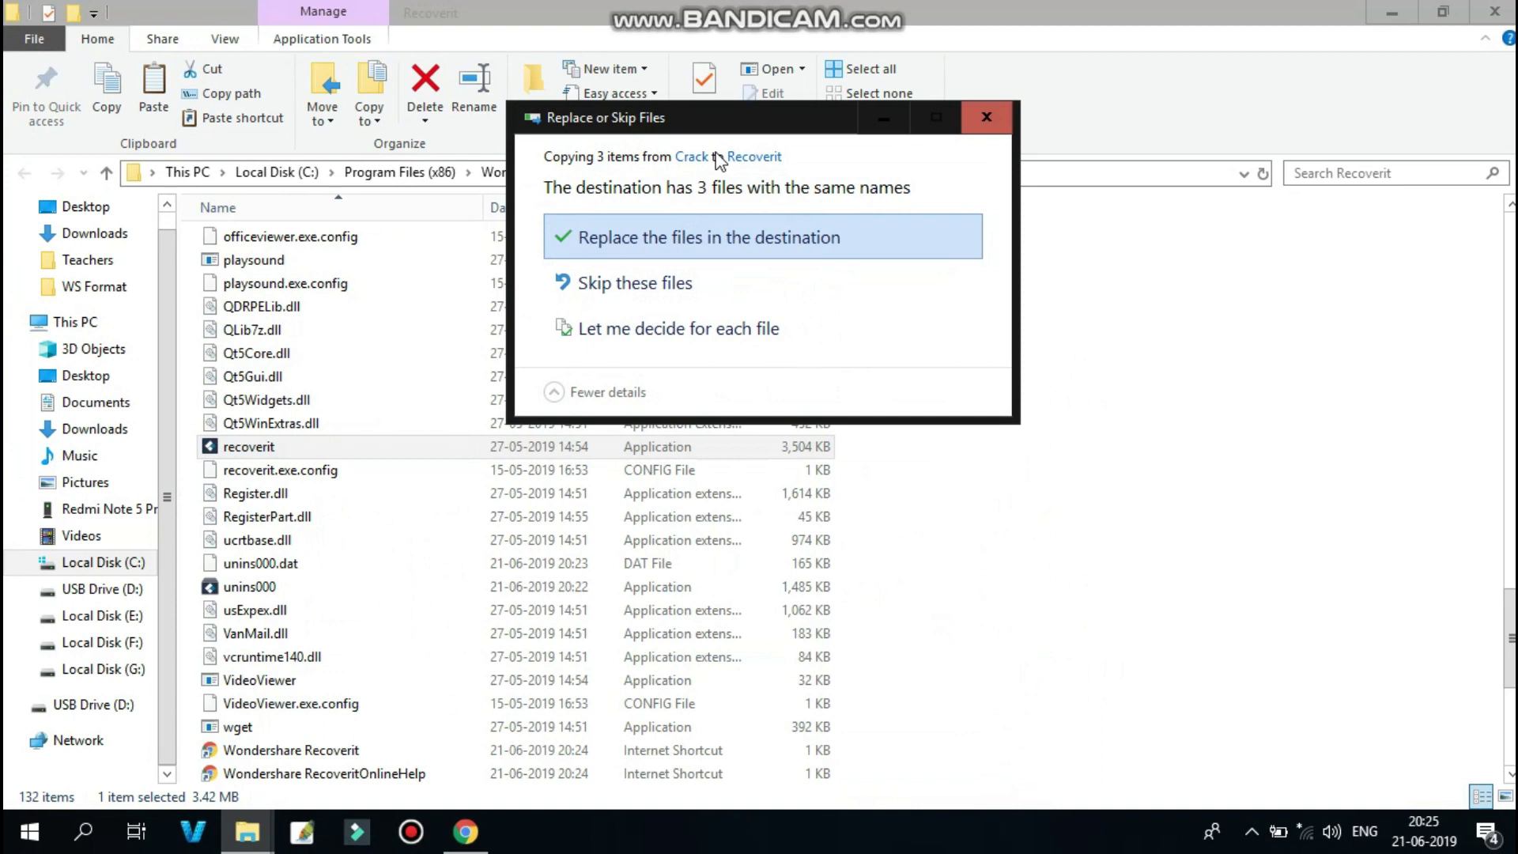
{"action": "left_click", "coordinate": [737, 237]}
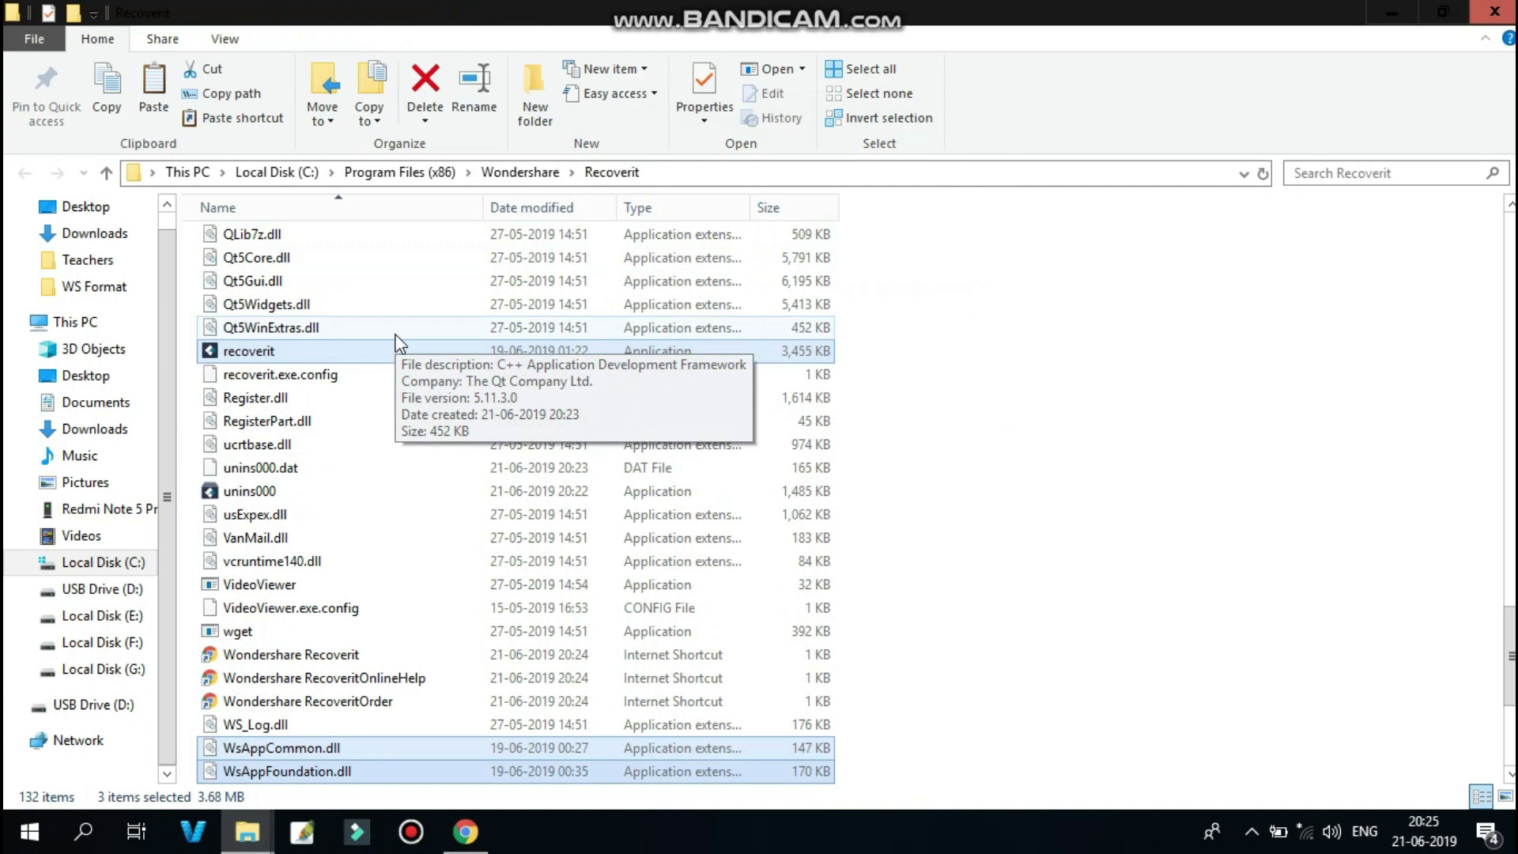
Launch the recoverit application from the installation folder and look at the options in its My Account window
{"action": "double_click", "coordinate": [324, 354]}
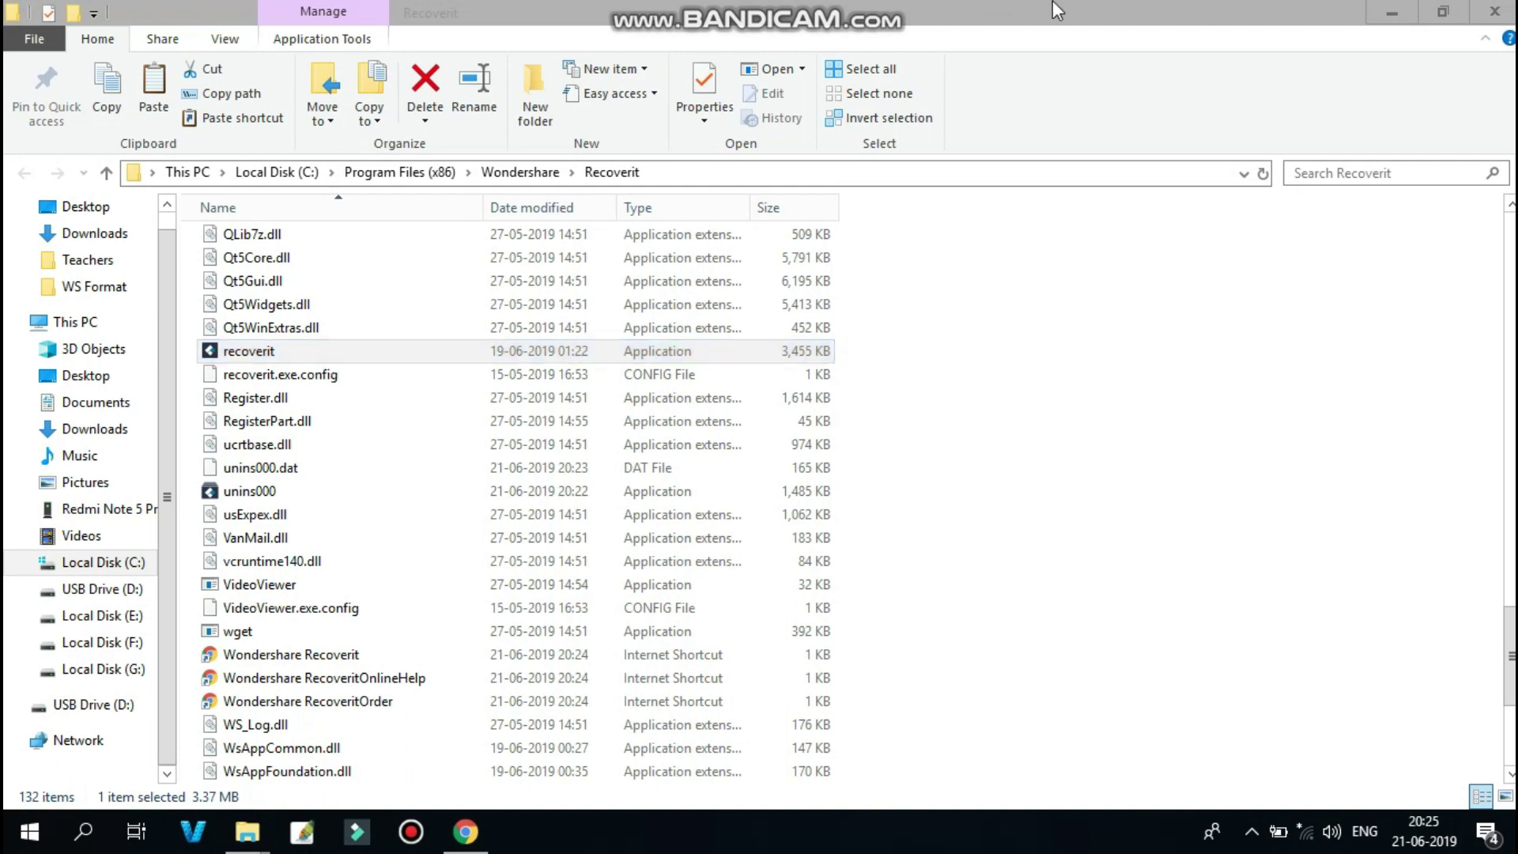
{"action": "left_click", "coordinate": [1385, 11]}
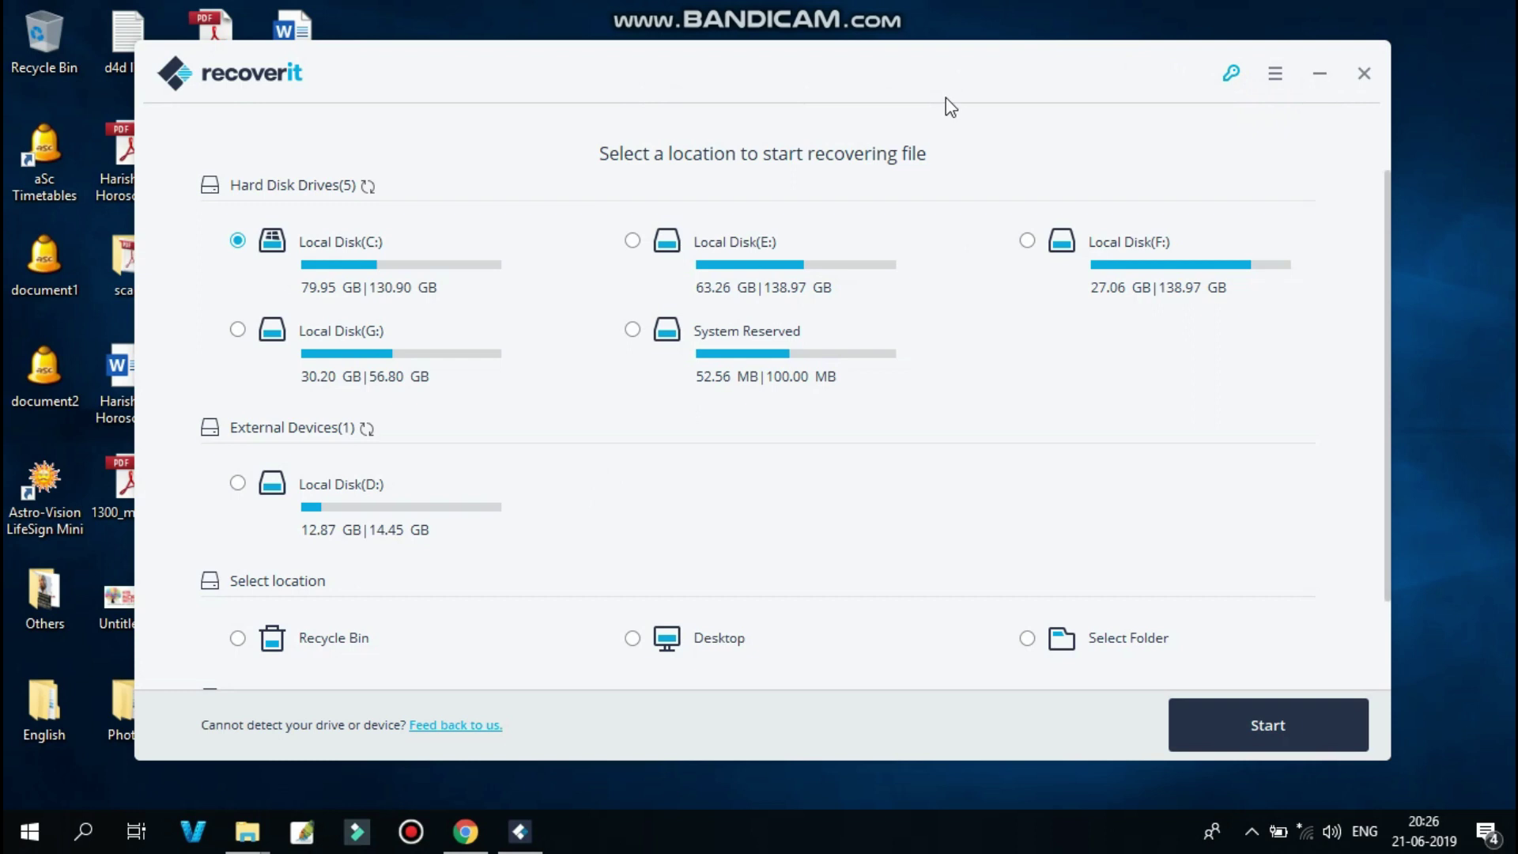
{"action": "left_click", "coordinate": [1230, 76]}
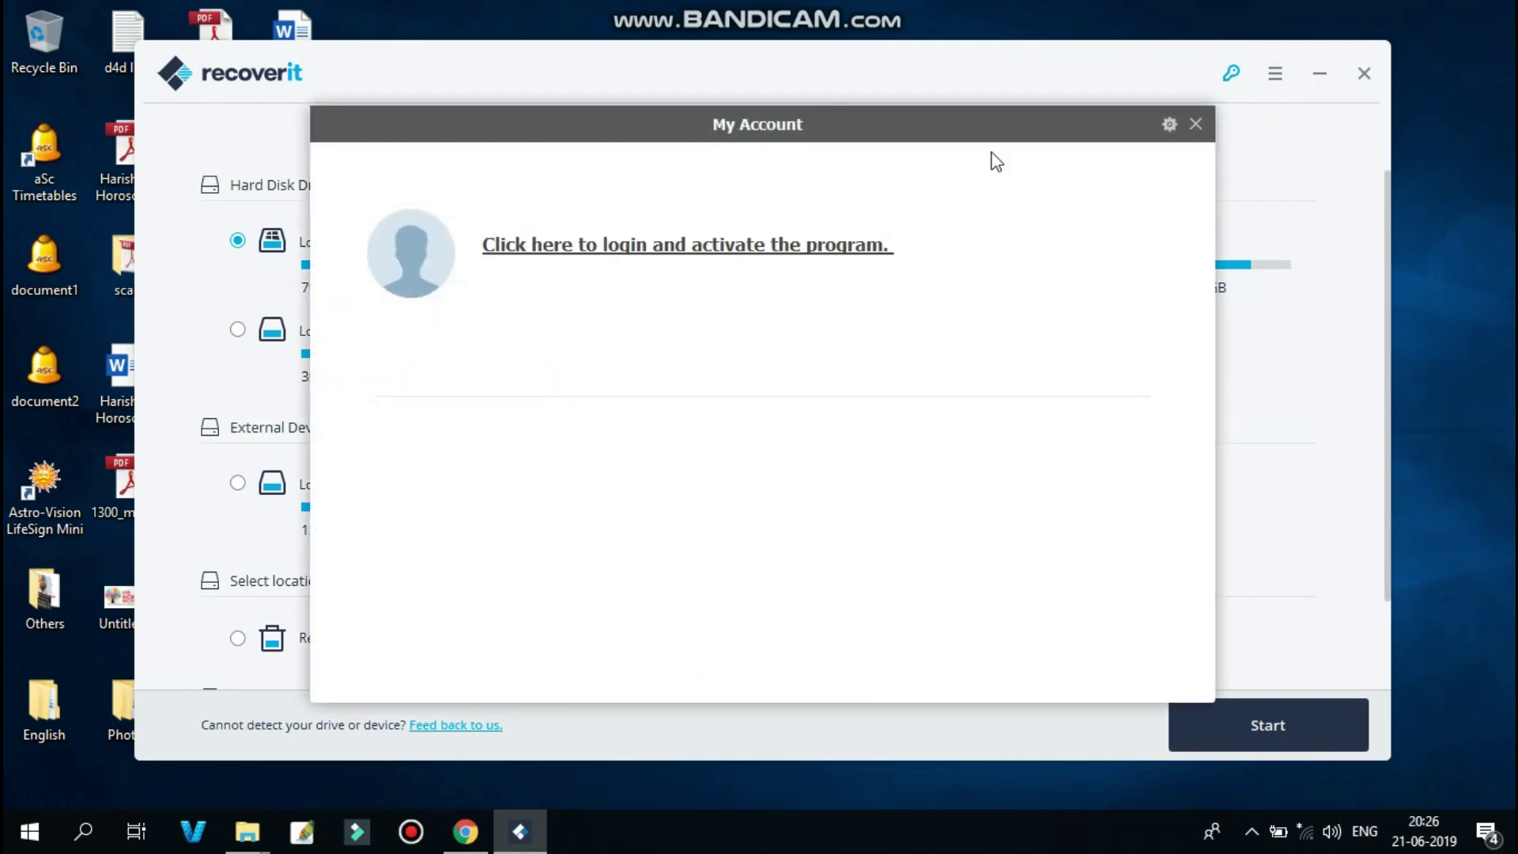
{"action": "left_click", "coordinate": [1171, 125]}
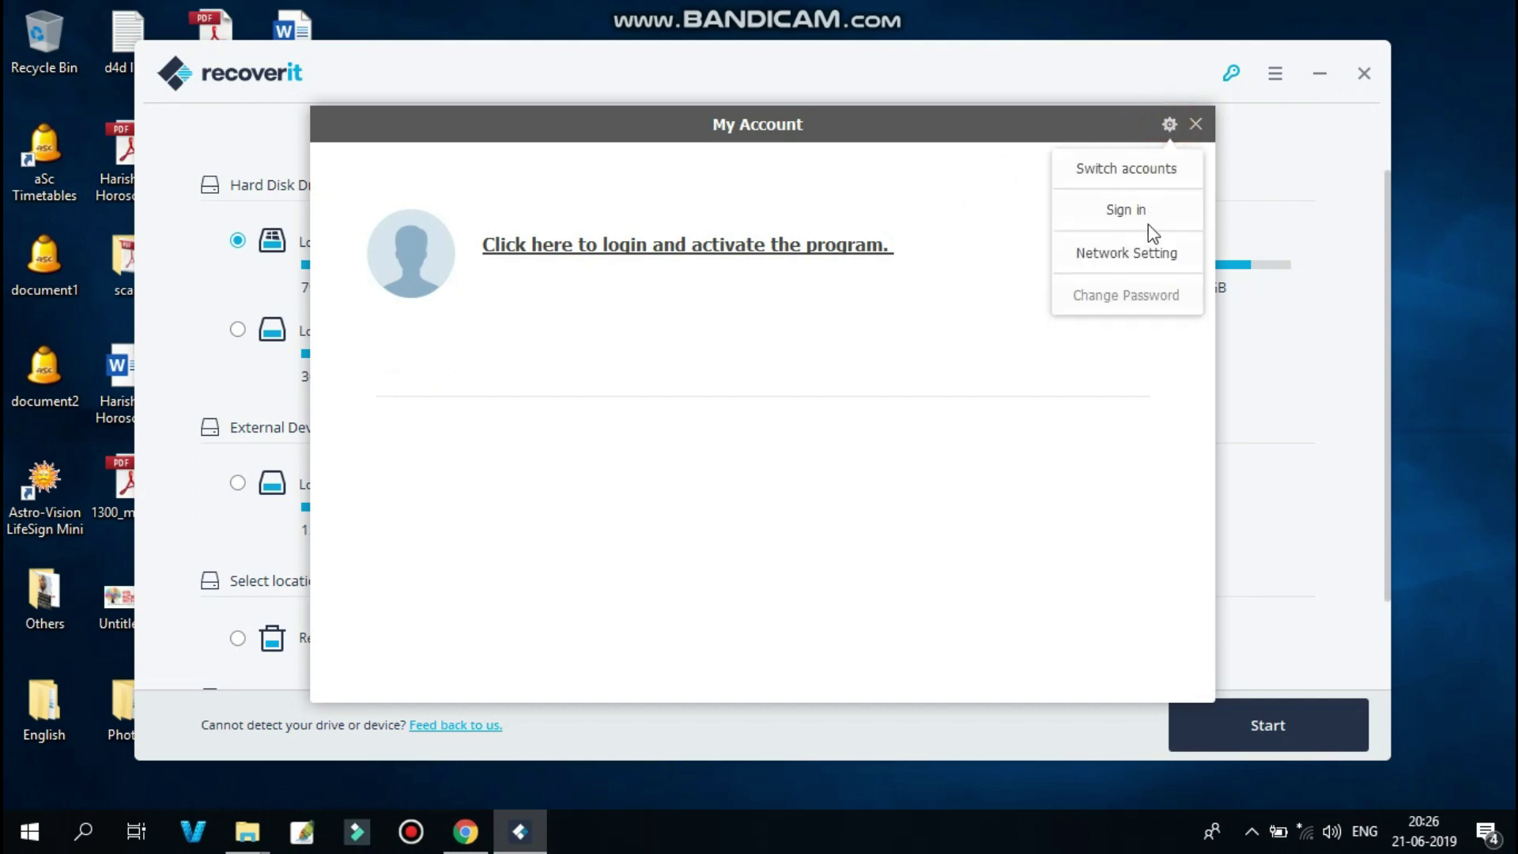
{"action": "left_click", "coordinate": [1195, 124]}
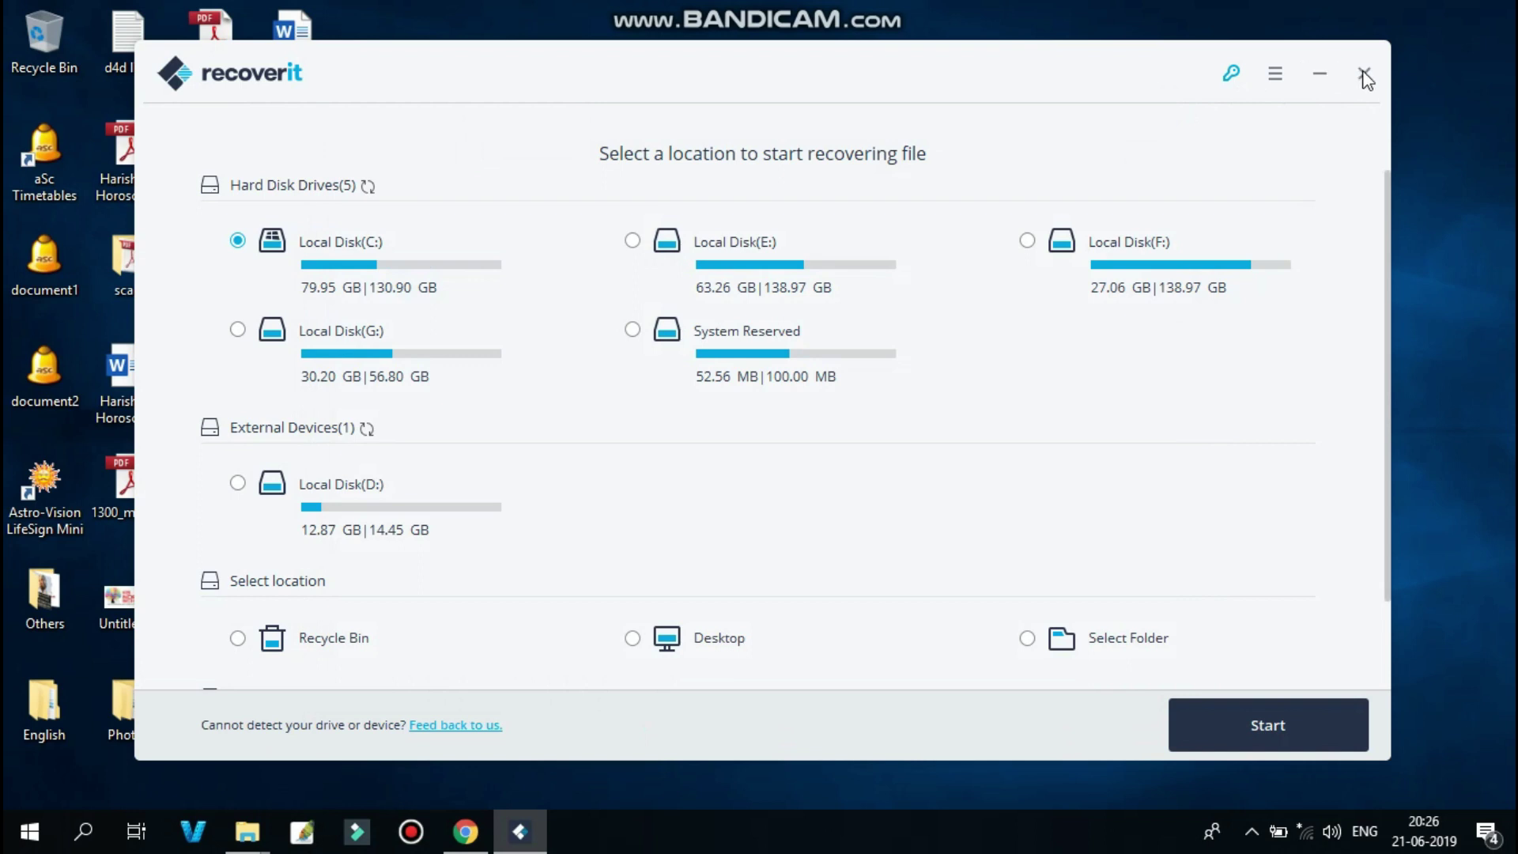
Check the edition and version of Wondershare Recoverit in its About window
{"action": "left_click", "coordinate": [1273, 75]}
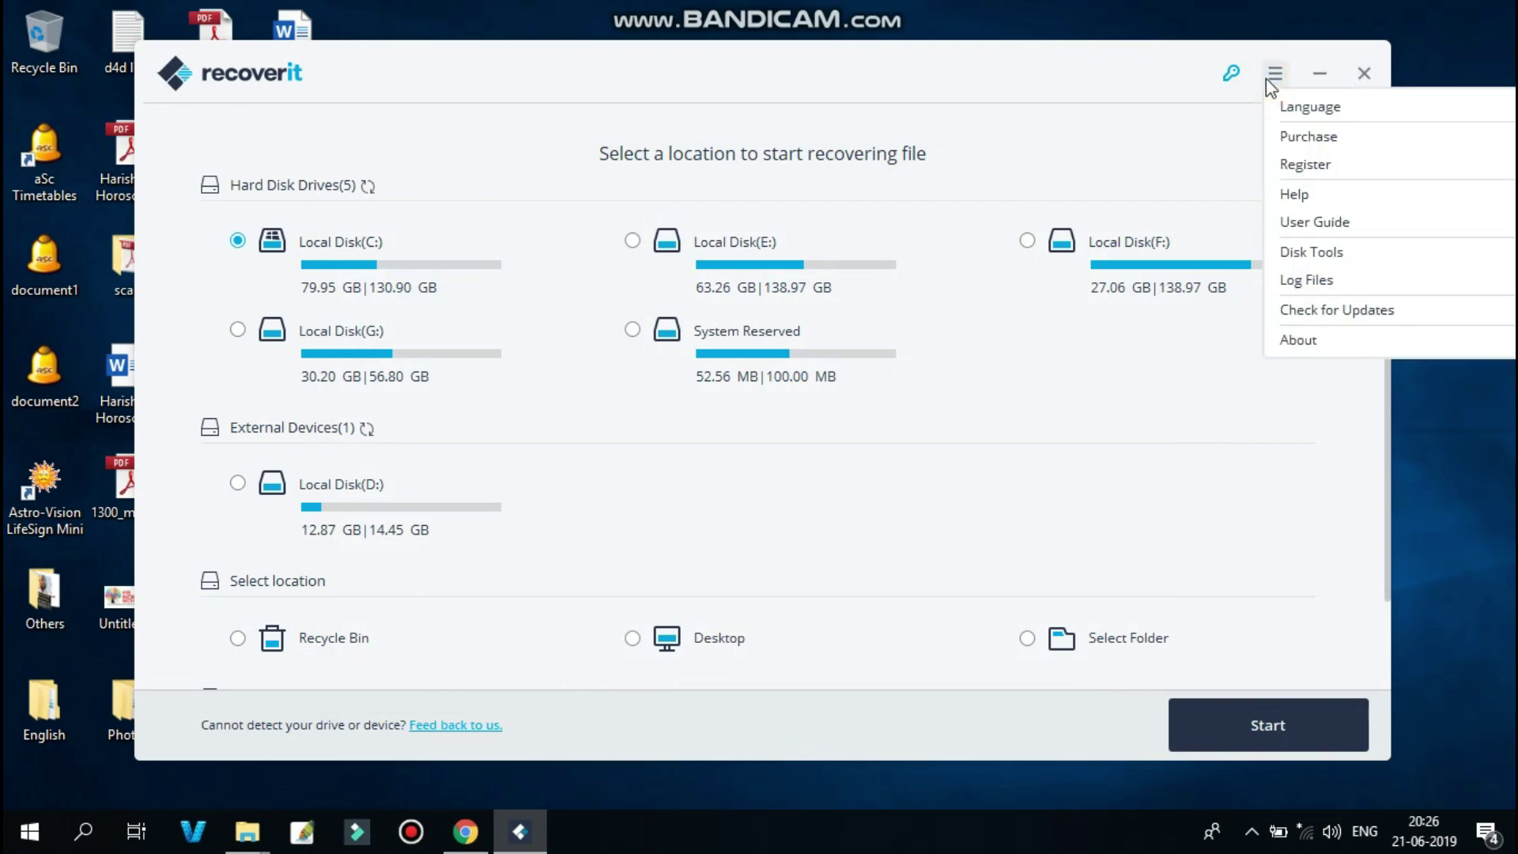
{"action": "left_click", "coordinate": [1317, 338]}
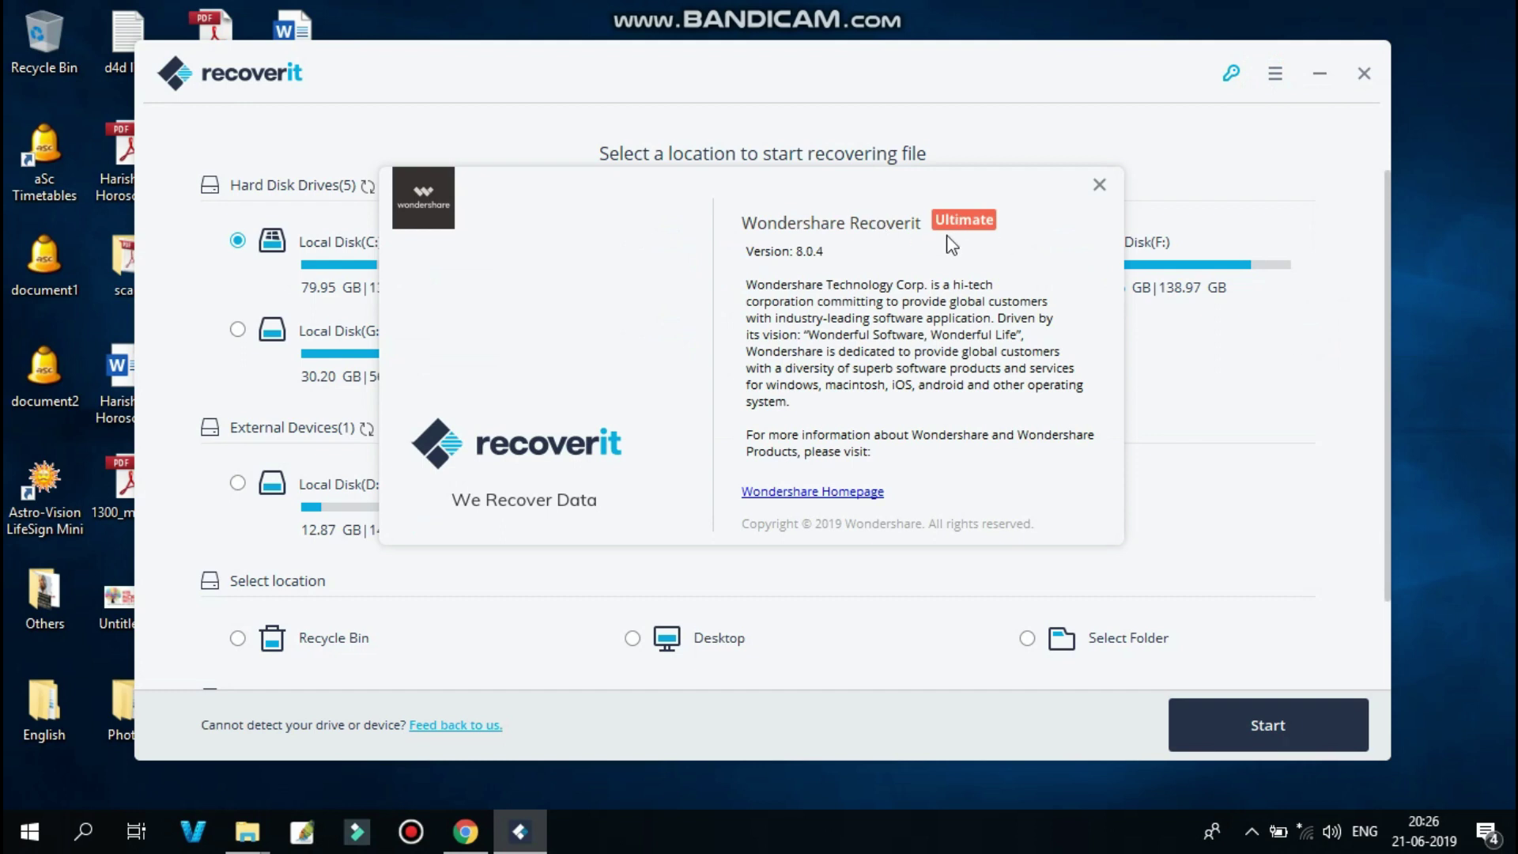
{"action": "left_click", "coordinate": [1096, 187]}
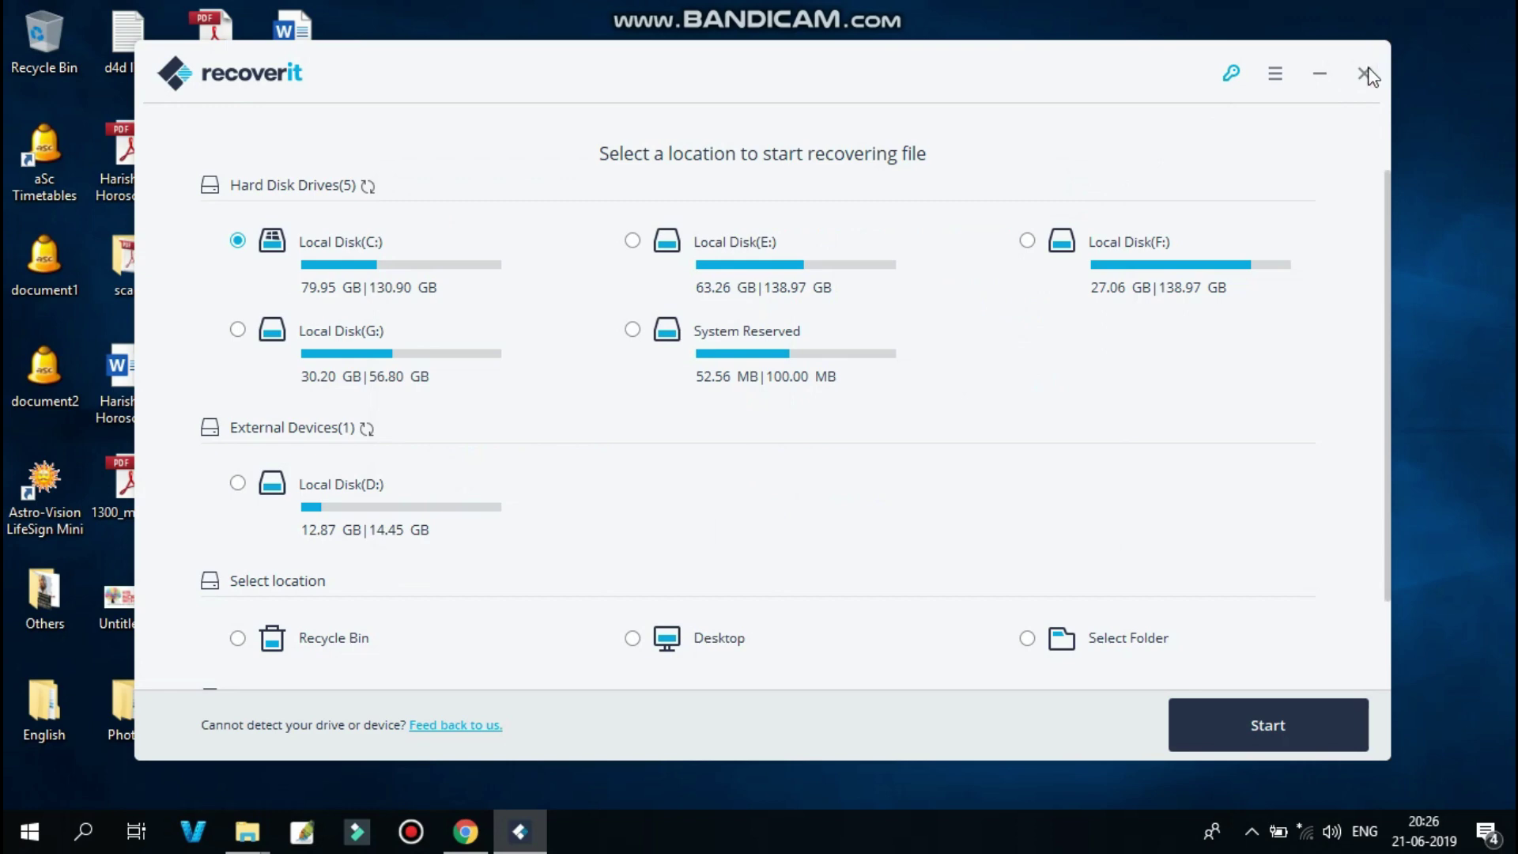